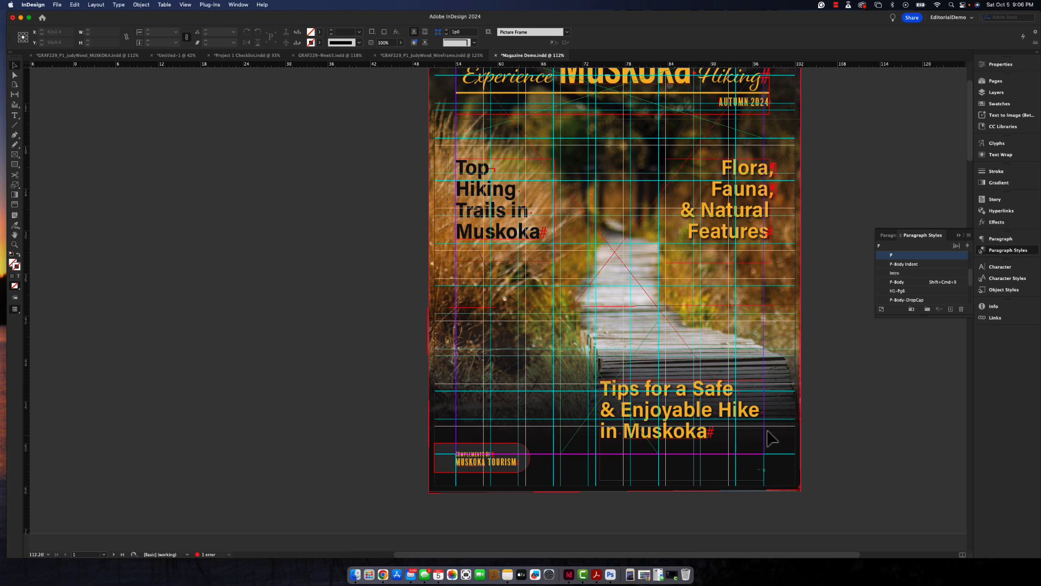
# - Show the document's page thumbnails and hide the baseline grid
pyautogui.click(986, 82)
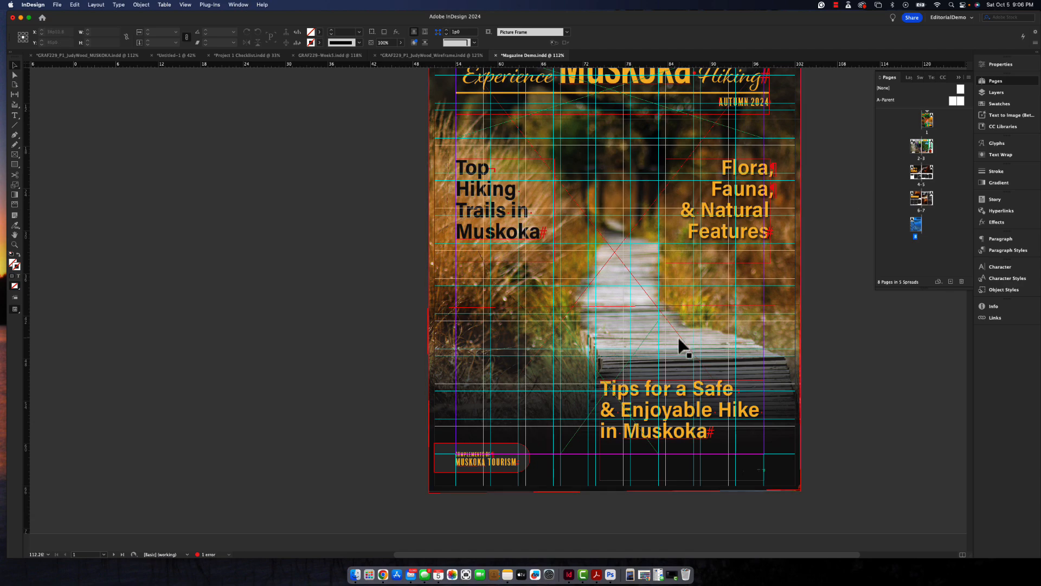
pyautogui.scroll(-10, 681, 343)
pyautogui.scroll(-3, 678, 334)
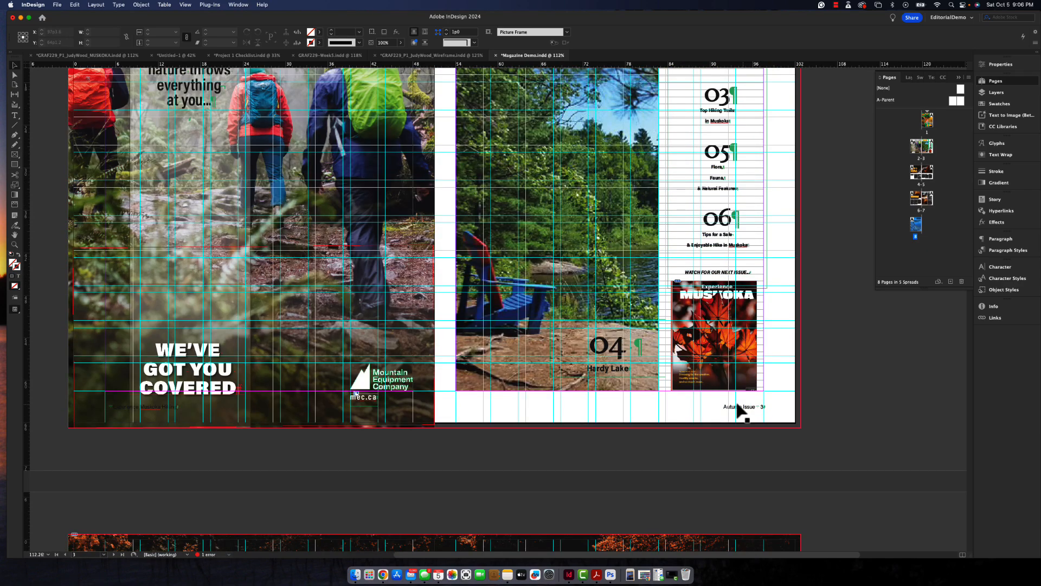
pyautogui.click(185, 5)
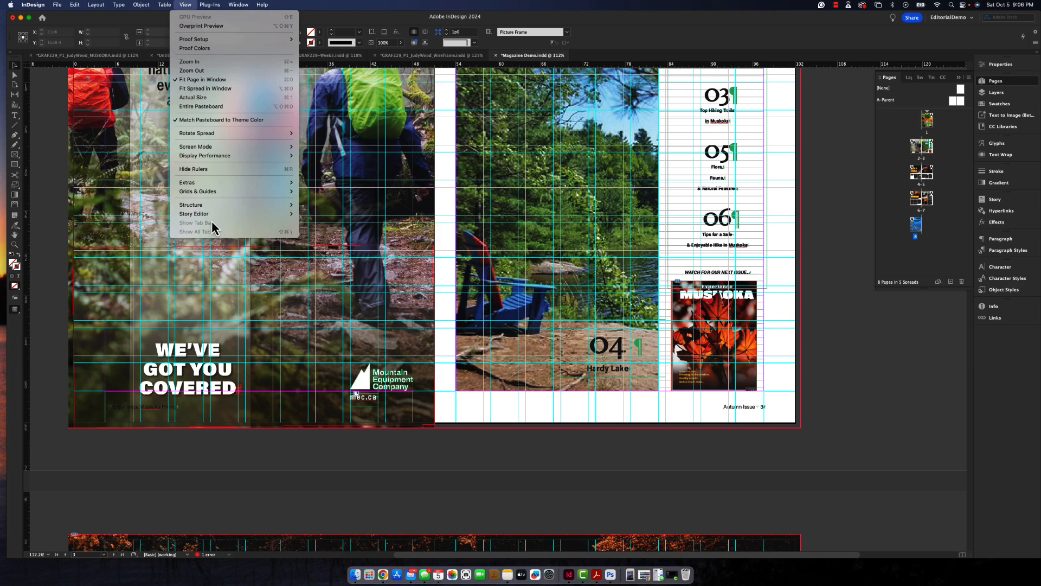
pyautogui.moveTo(208, 185)
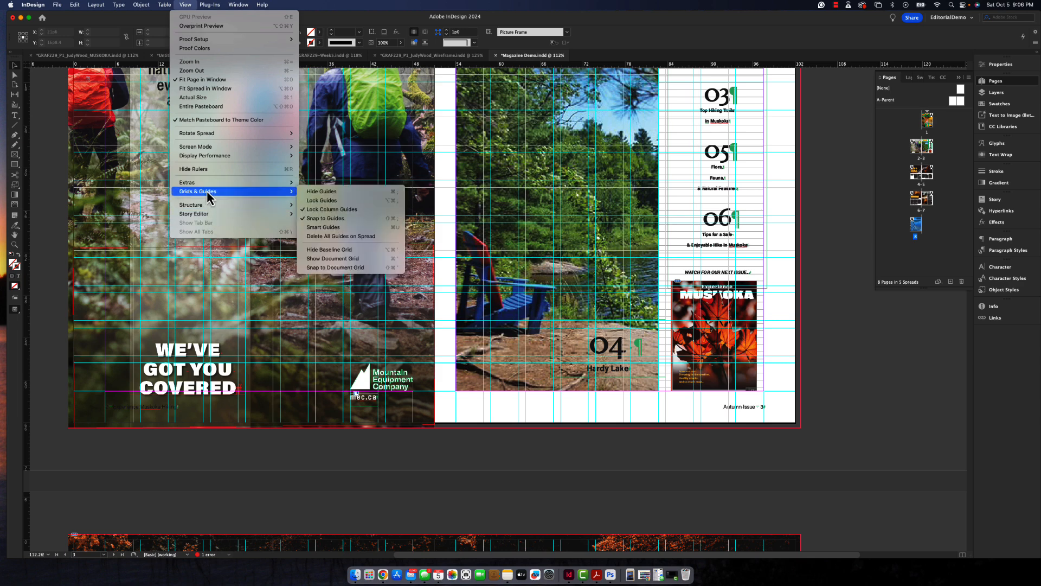
pyautogui.click(309, 251)
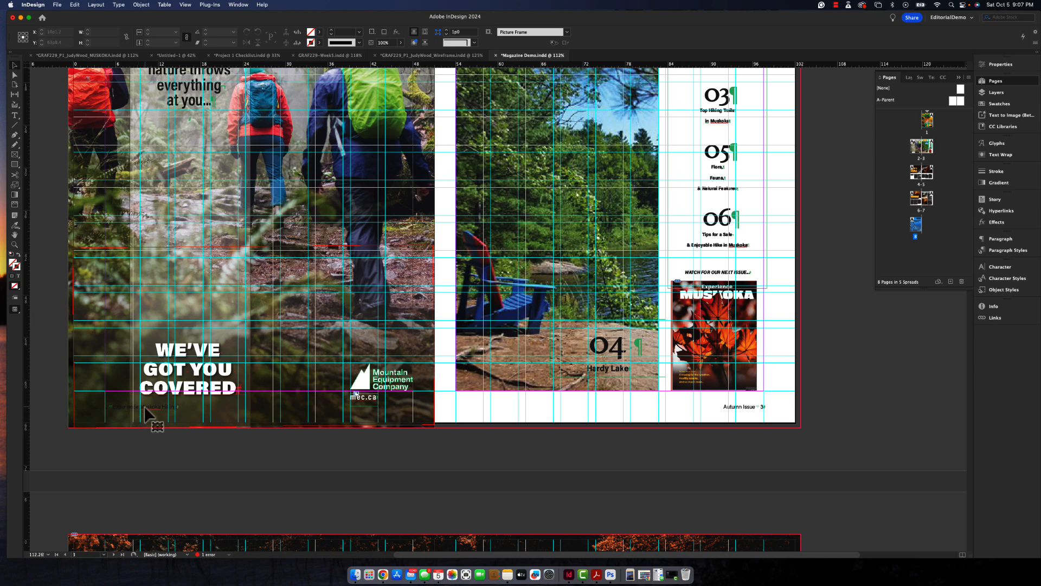
# - Narrow the overlay frame at the foot of the hikers ad page to about 39p10 wide and delete the page-number footer it covered
pyautogui.click(119, 409)
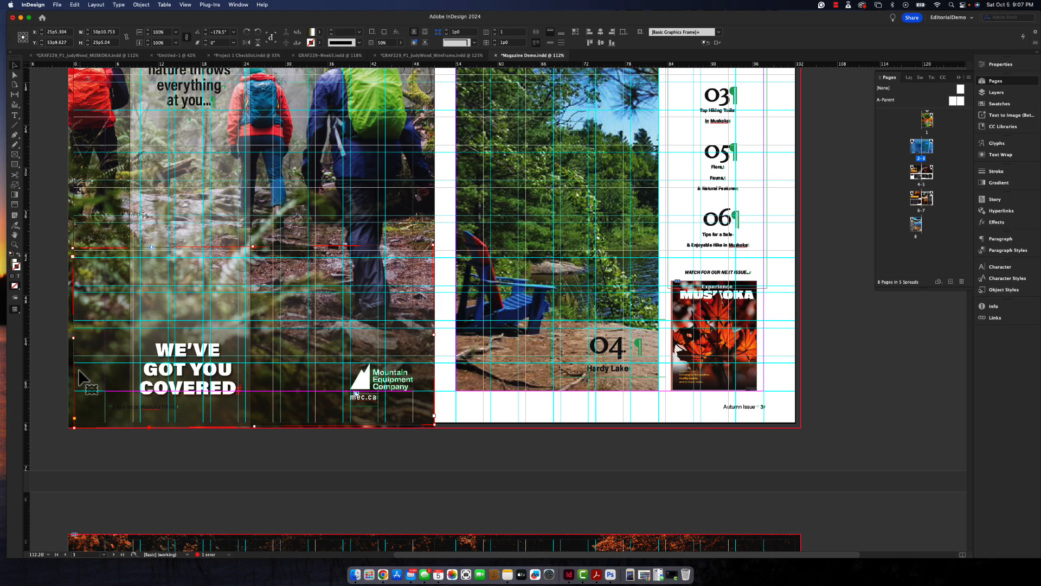
pyautogui.moveTo(73, 337); pyautogui.dragTo(150, 338)
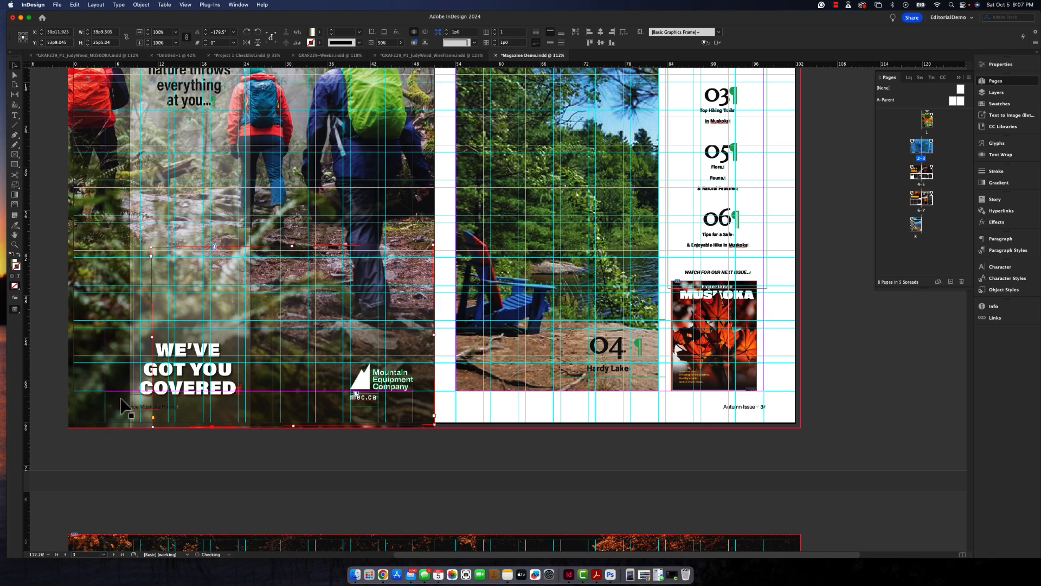
pyautogui.click(119, 407)
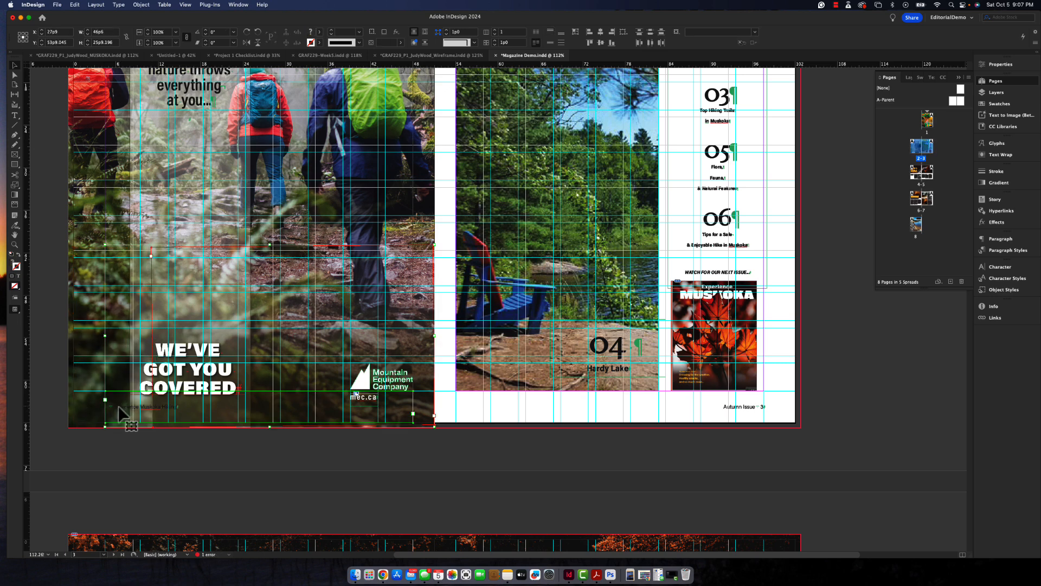
pyautogui.press('super+z')
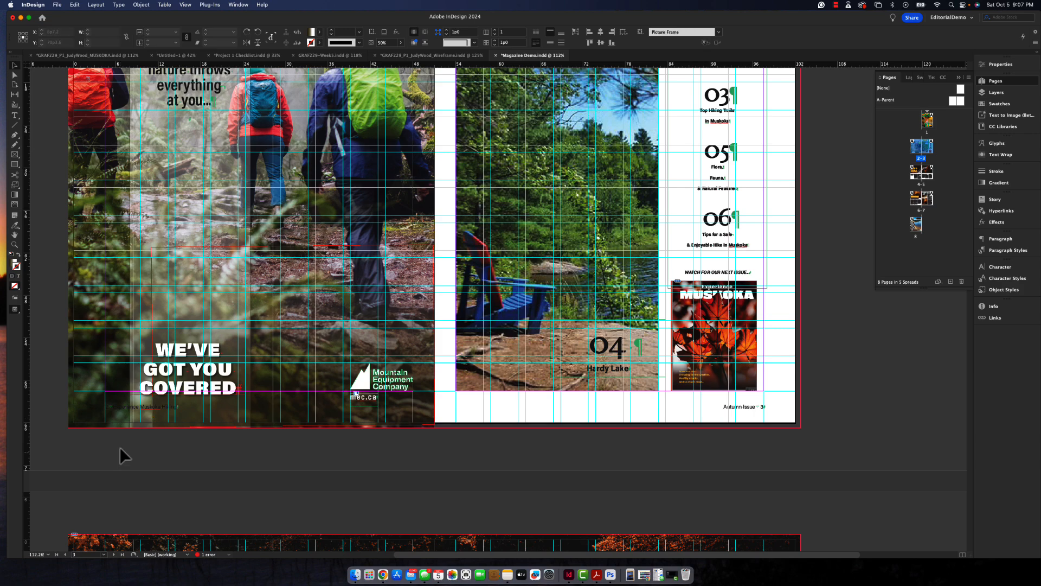
pyautogui.click(118, 409)
pyautogui.press('BackSpace')
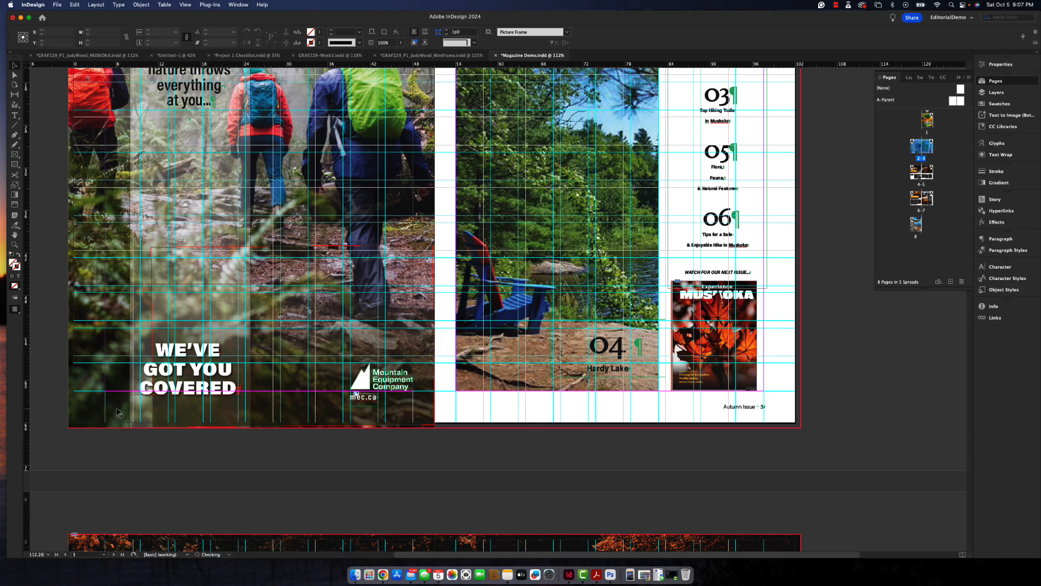
# - Delete the page-number text near the lower right corner of the cover page
pyautogui.scroll(10, 119, 413)
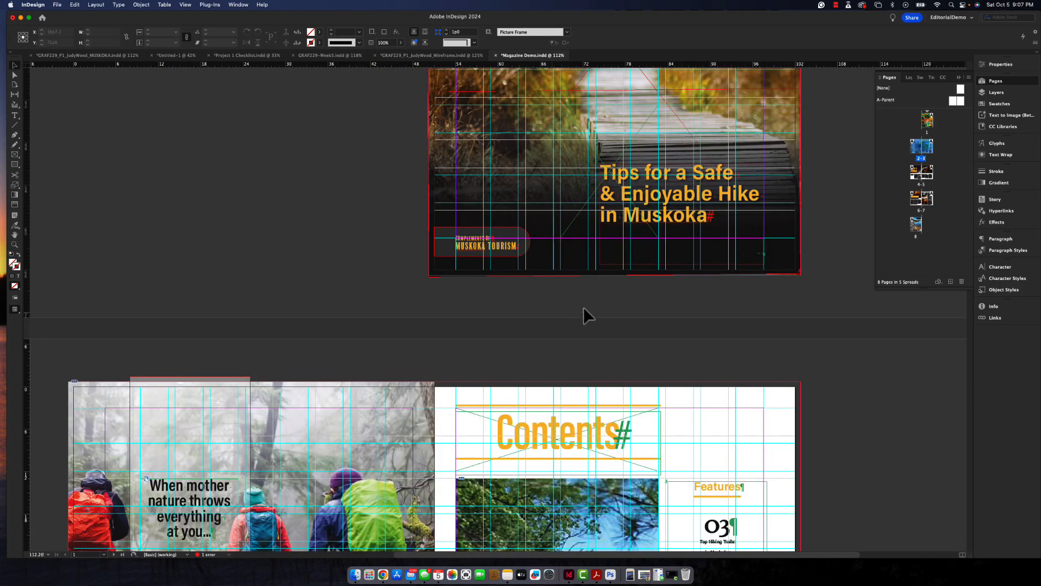
pyautogui.click(766, 266)
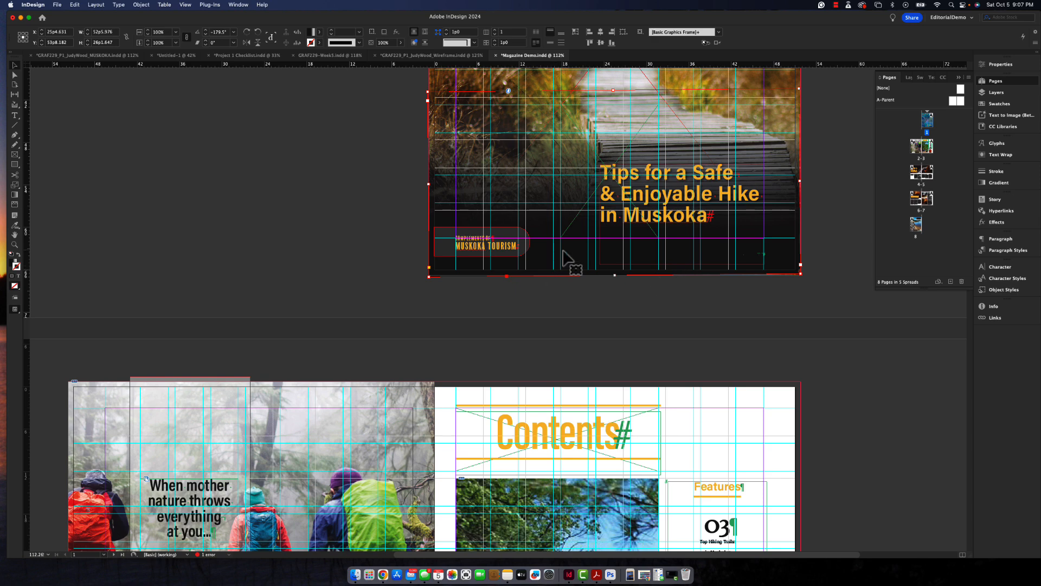
pyautogui.click(577, 278)
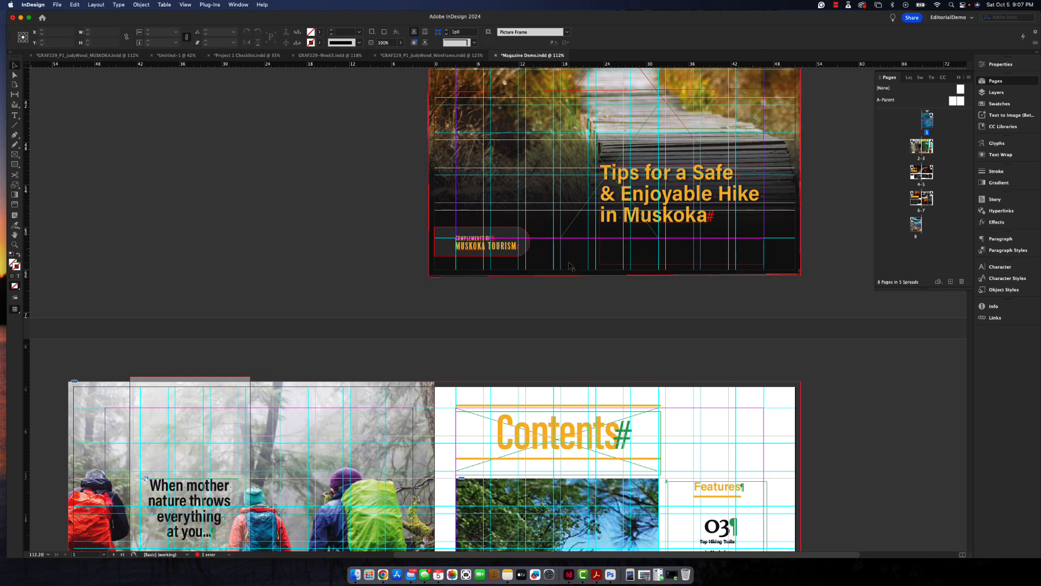
# - Show the guides on the cover and move the Muskoka Tourism badge up so its base sits on the bottom margin
pyautogui.scroll(5, 571, 266)
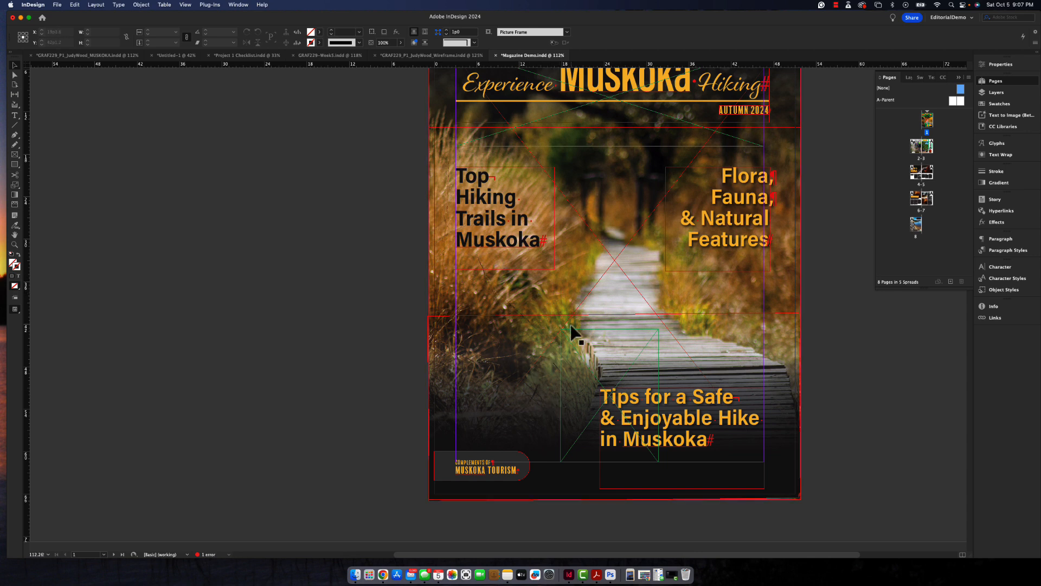
pyautogui.press('super+;')
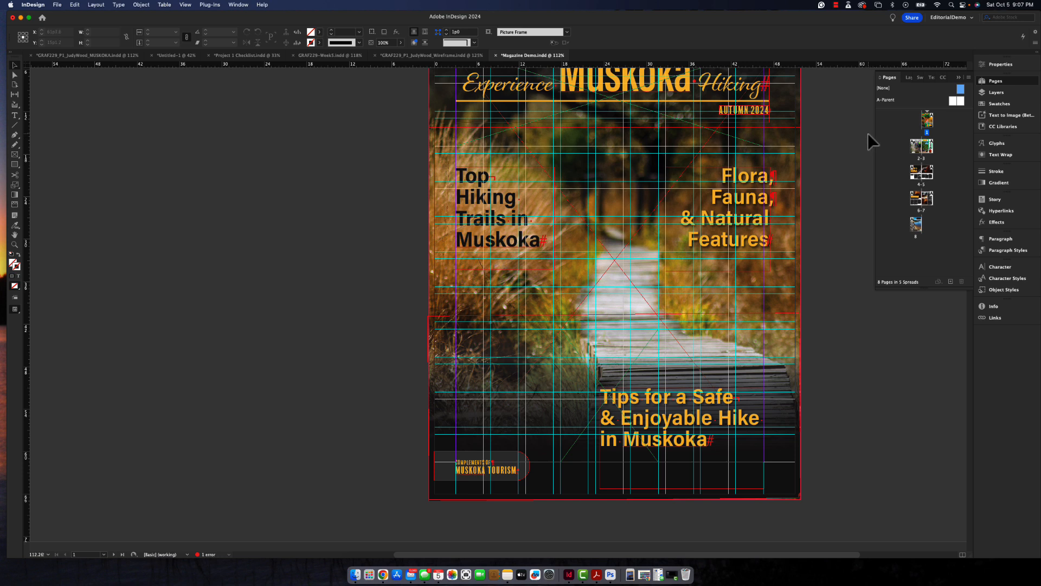
pyautogui.click(495, 475)
pyautogui.moveTo(495, 475); pyautogui.dragTo(496, 456)
pyautogui.click(490, 491)
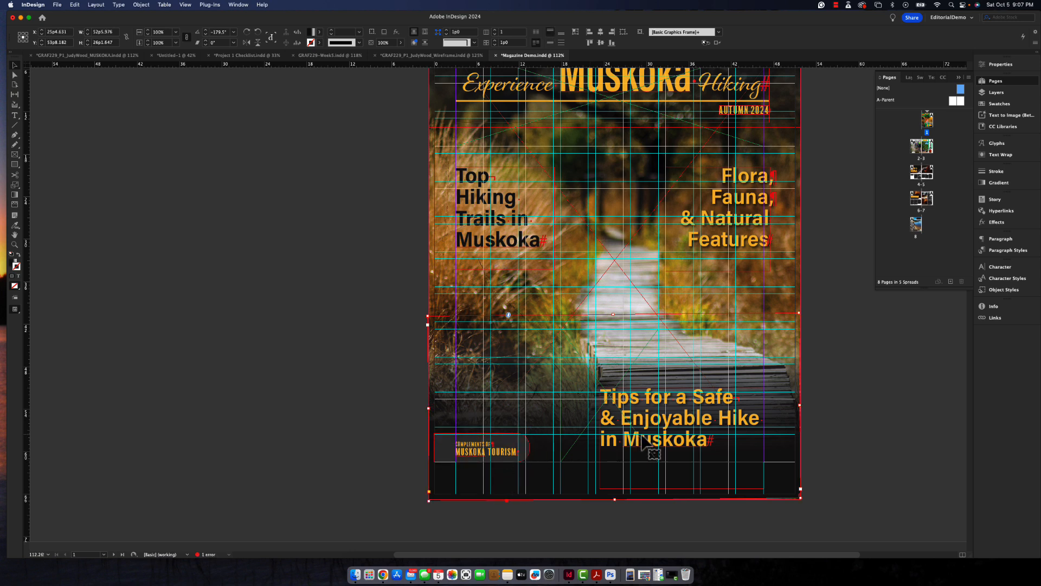
pyautogui.click(642, 442)
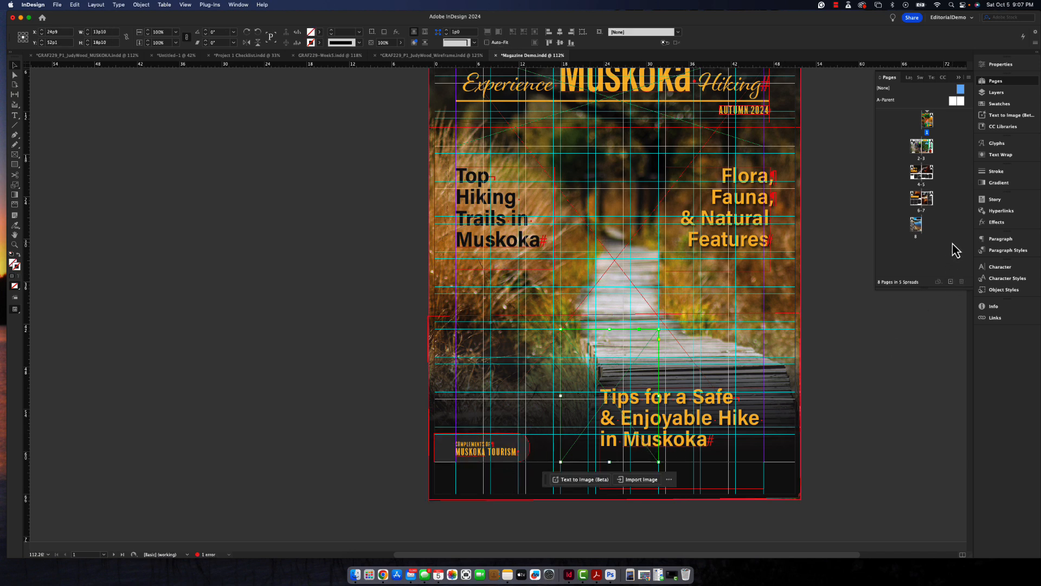
# - Start a new section on the contents page with page numbering starting at 1, accepting the duplicate page numbers
pyautogui.click(929, 131)
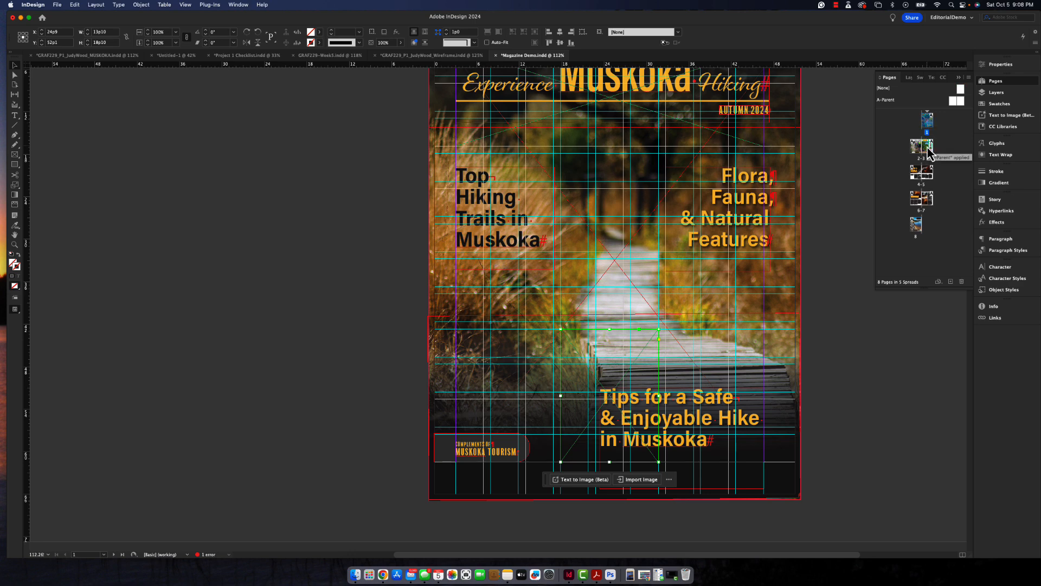
pyautogui.moveTo(932, 121); pyautogui.dragTo(926, 123)
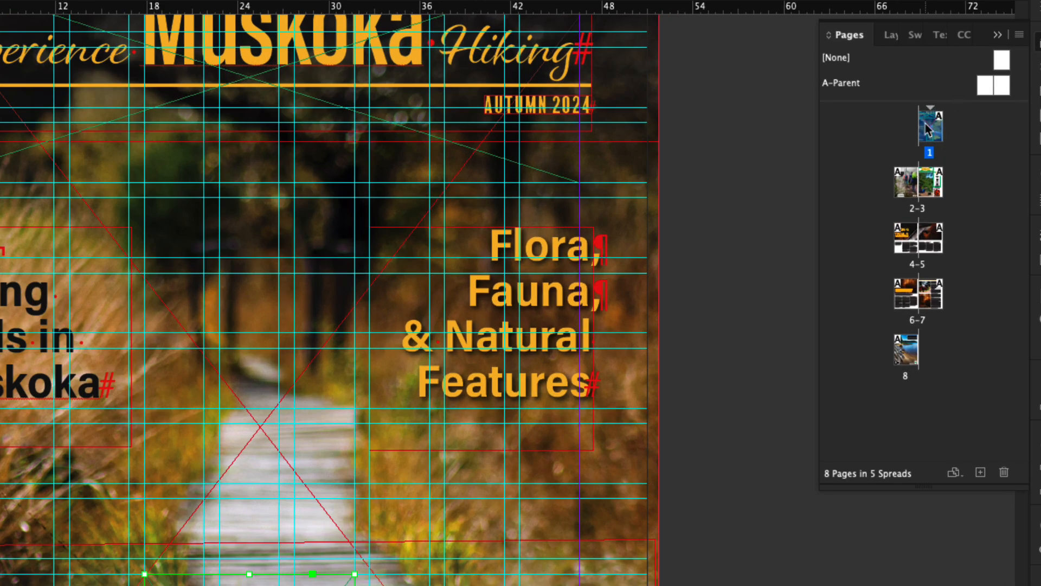
pyautogui.click(929, 183)
pyautogui.rightClick(929, 183)
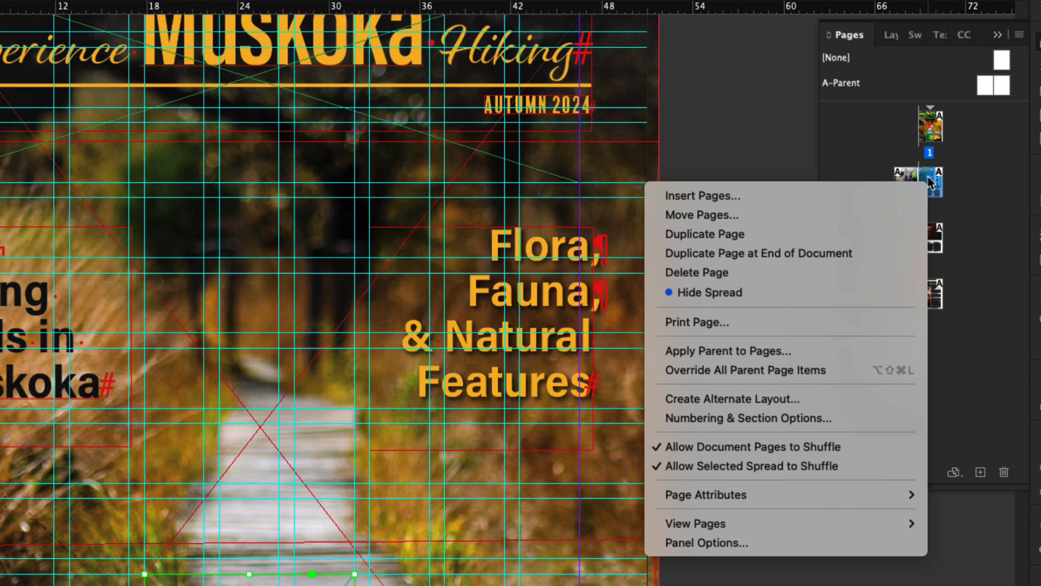
pyautogui.click(1020, 35)
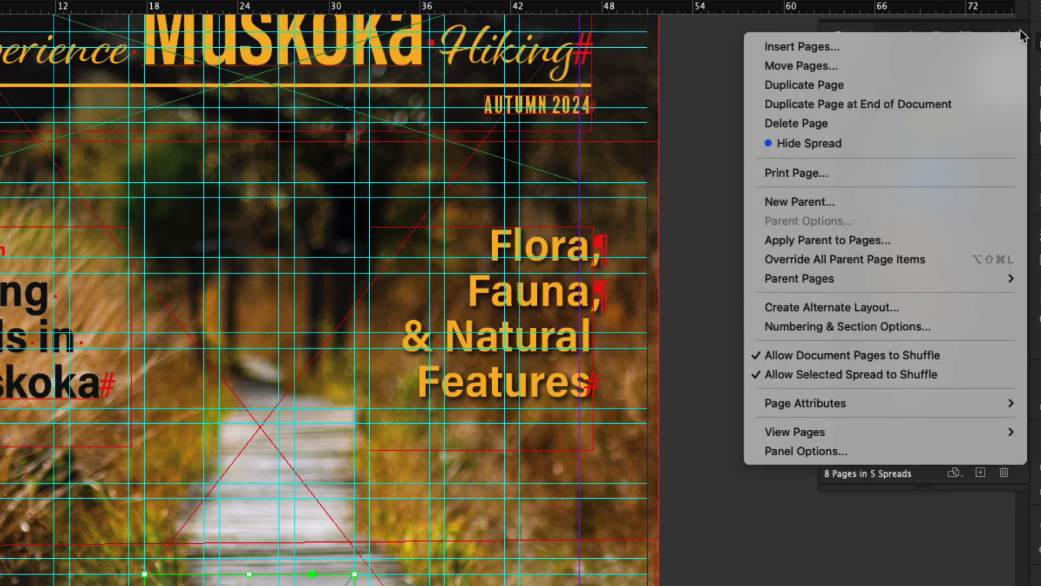
pyautogui.click(852, 328)
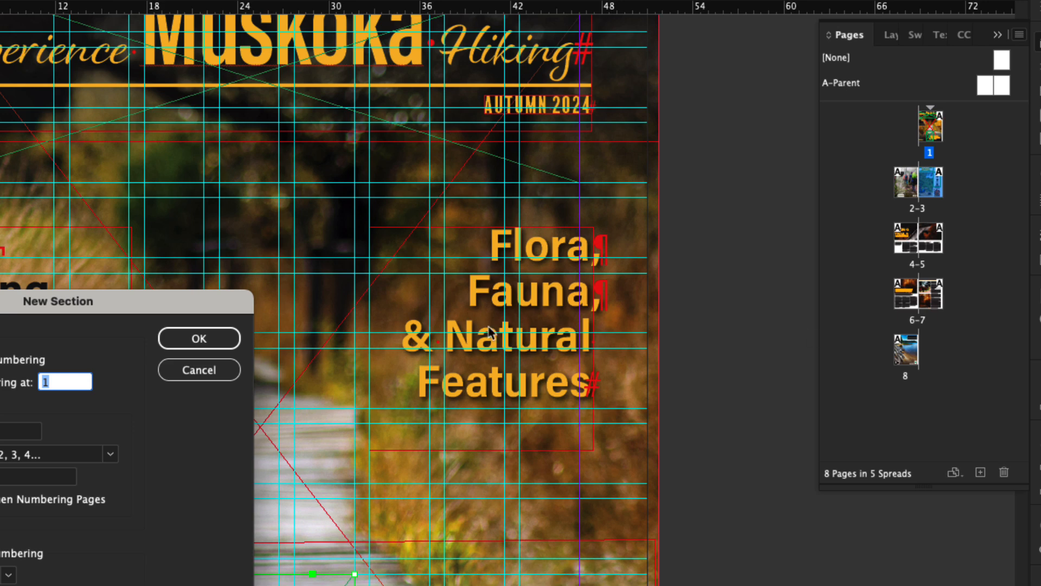
pyautogui.moveTo(196, 306); pyautogui.dragTo(639, 116)
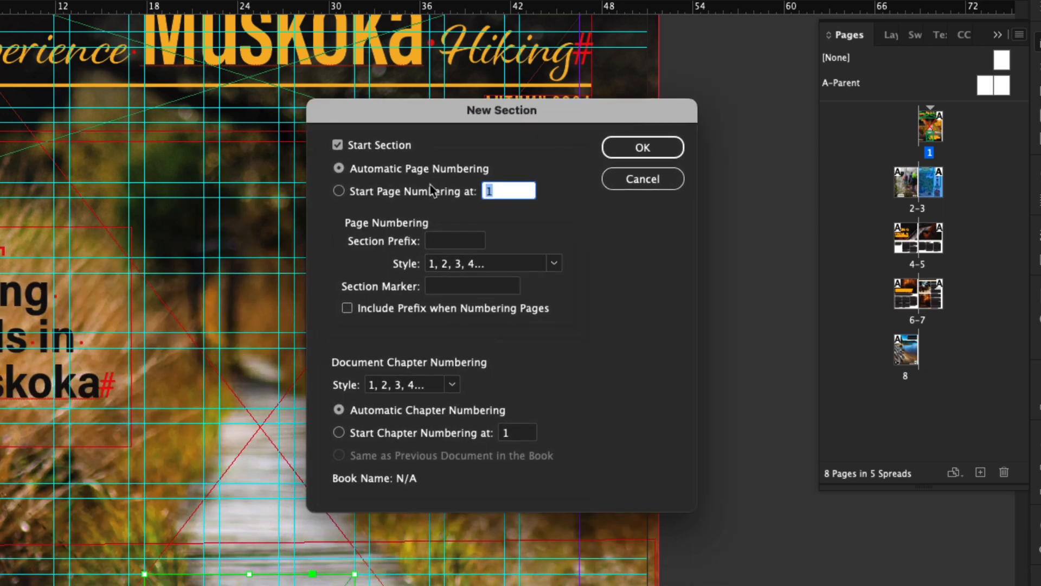
pyautogui.click(347, 195)
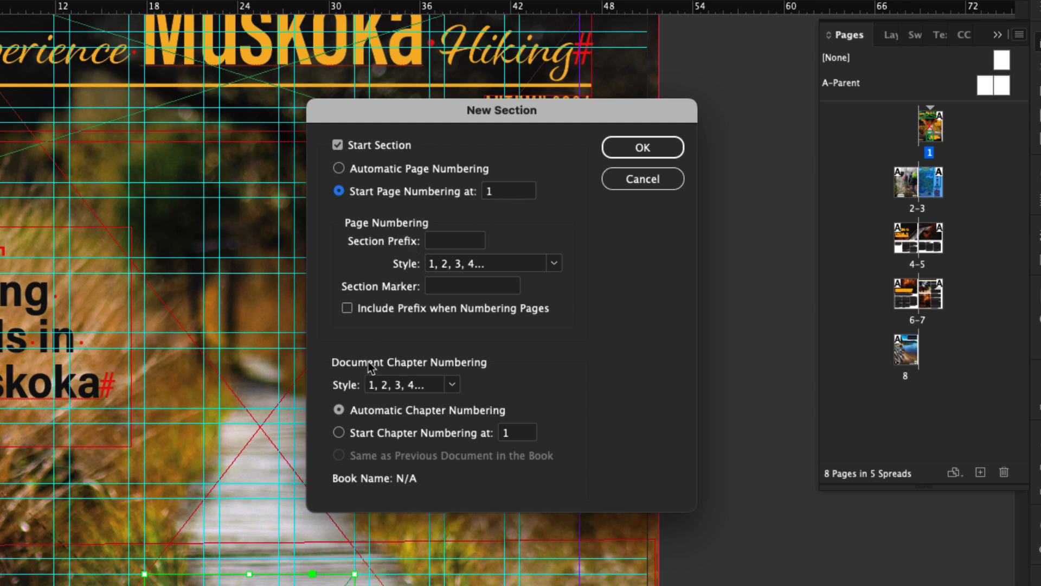
pyautogui.press('alt')
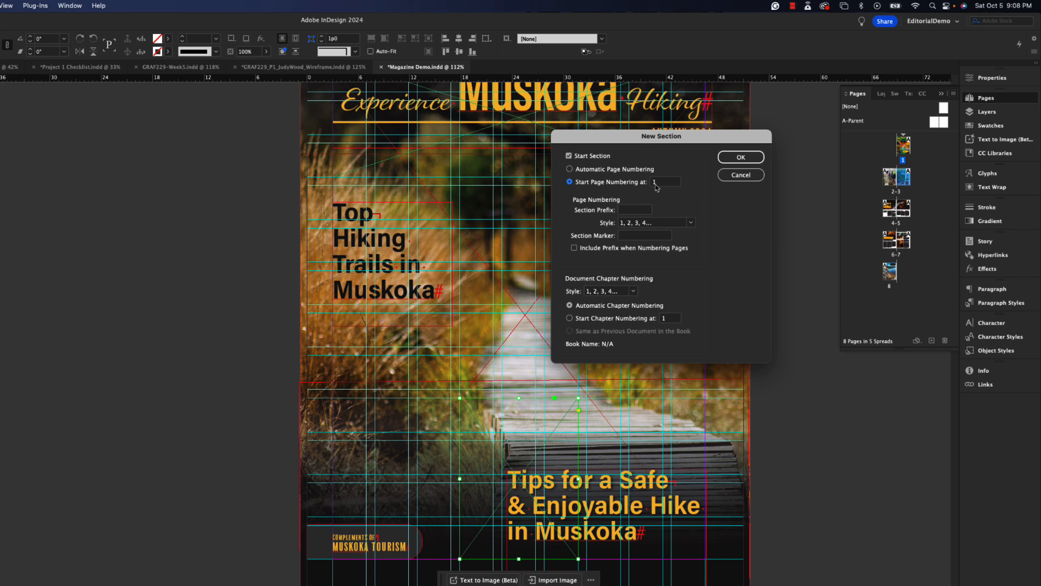
pyautogui.click(740, 158)
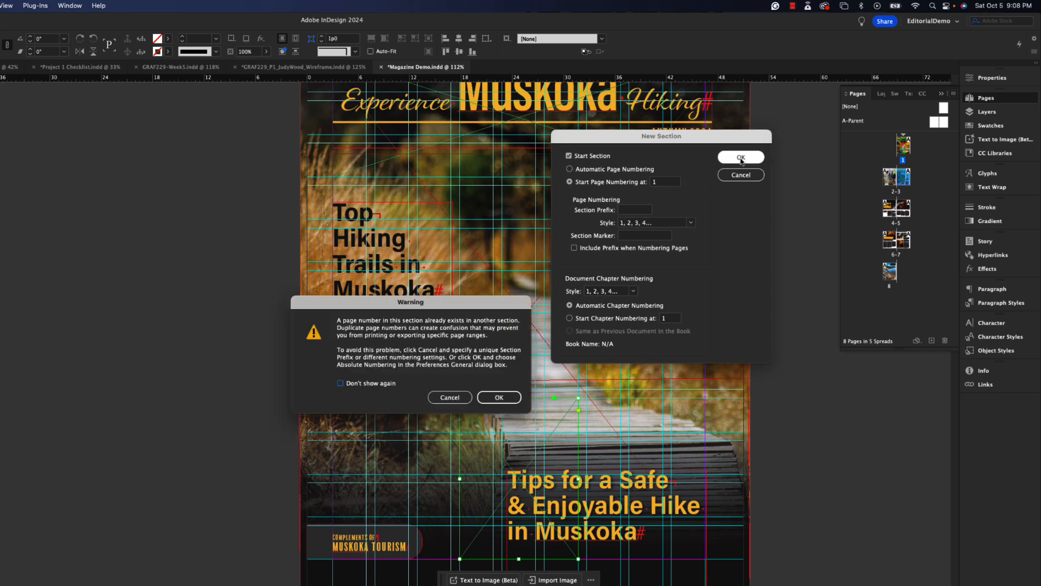
pyautogui.click(507, 402)
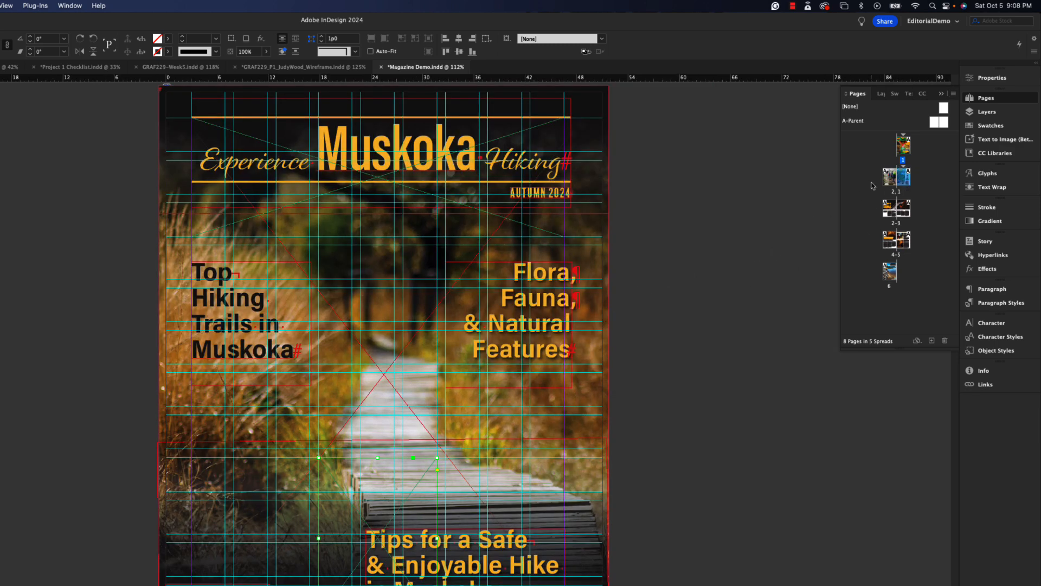
# - Hide the Guides layer so the contents spread and its footer can be read without guide lines
pyautogui.scroll(-5, 472, 307)
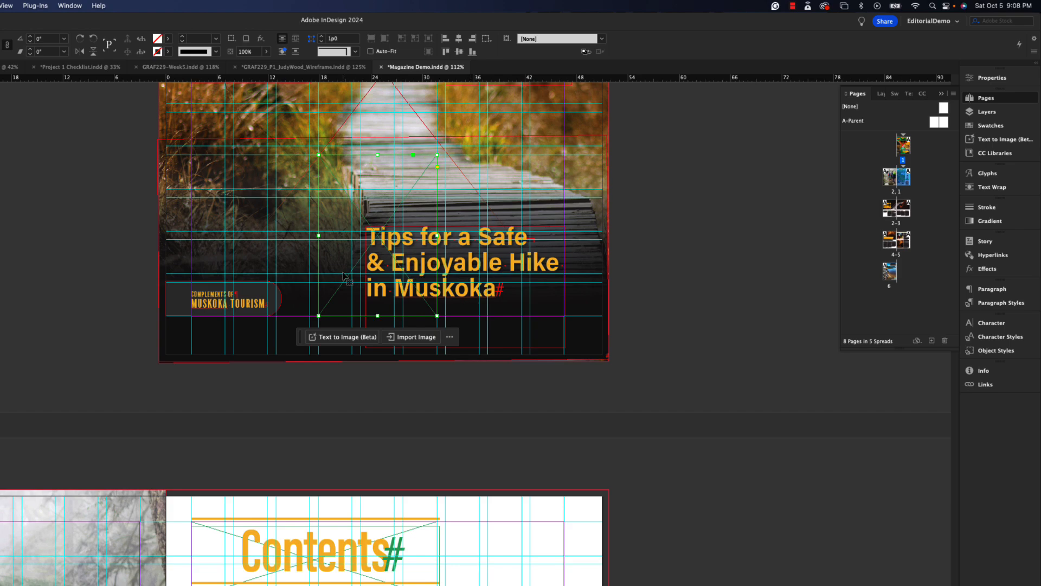
pyautogui.scroll(-6, 617, 327)
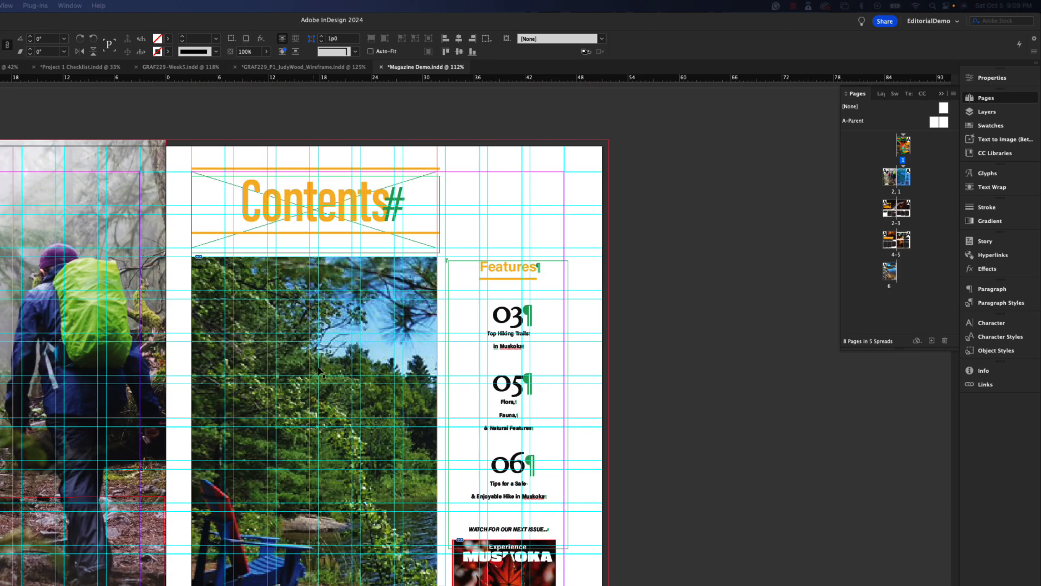
pyautogui.hscroll(-5, 320, 371)
pyautogui.scroll(-4, 342, 374)
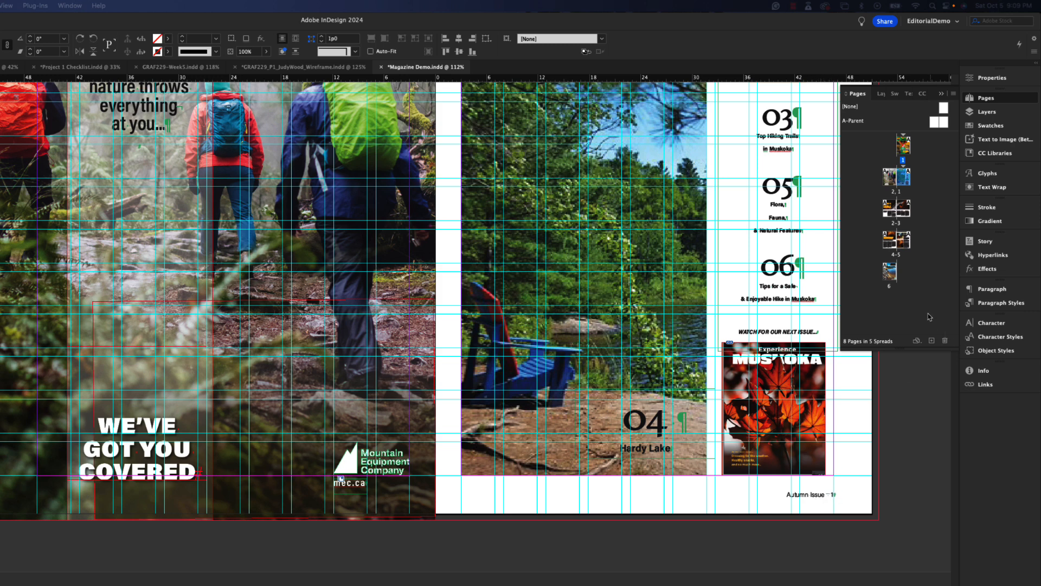
pyautogui.click(983, 112)
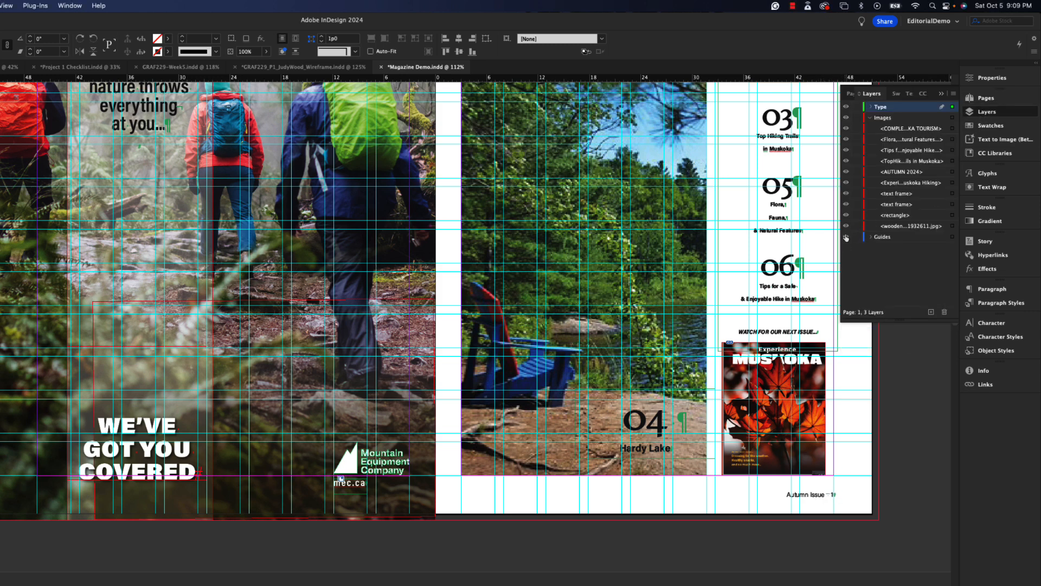
pyautogui.press('super+semicolon')
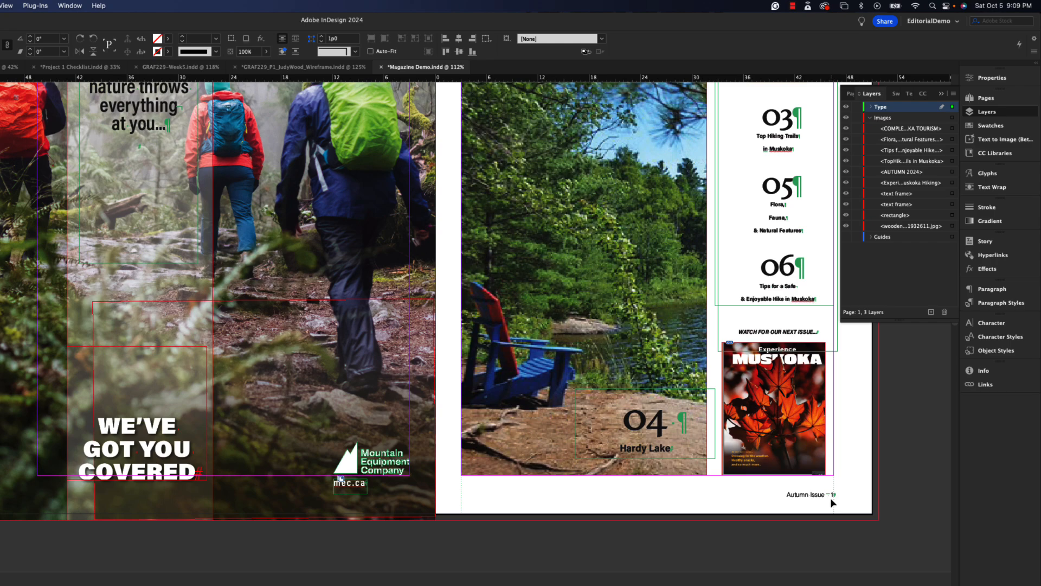
# - Examine the page-number footers on the spreads after the contents page, through to the back cover
pyautogui.scroll(-15, 664, 505)
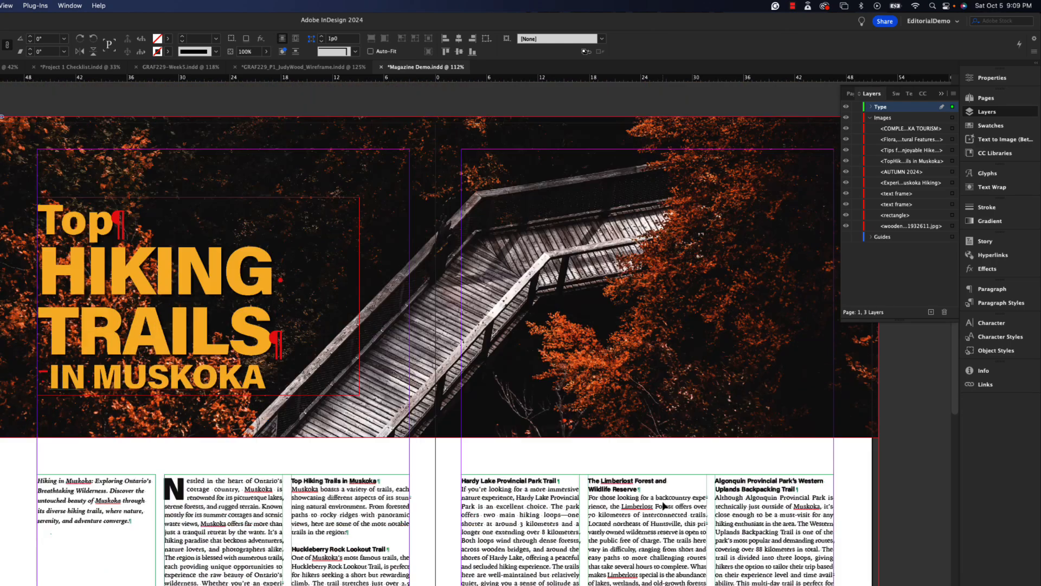
pyautogui.press('super+1')
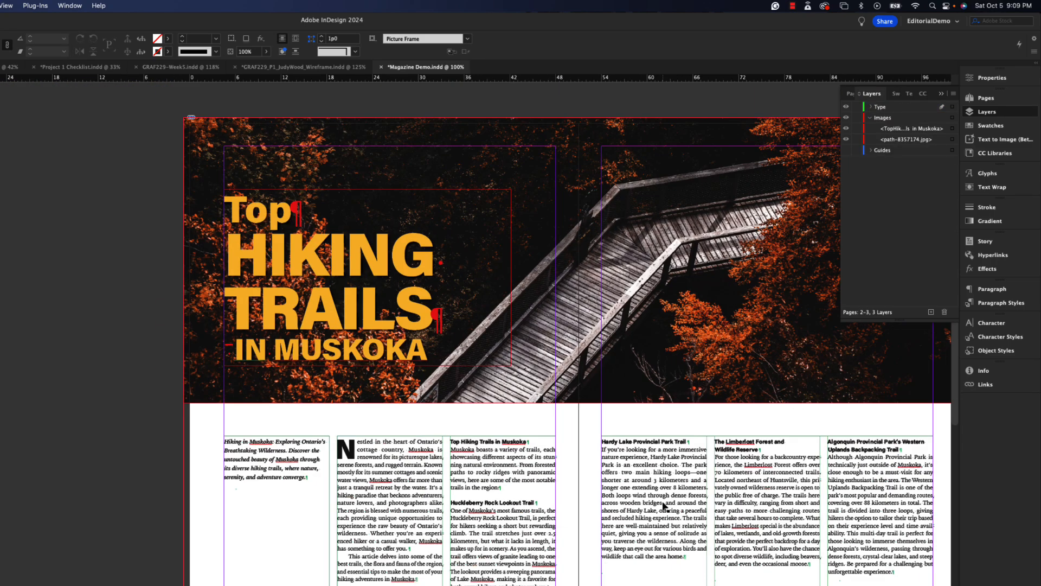
pyautogui.press('super+minus')
pyautogui.scroll(-10, 663, 505)
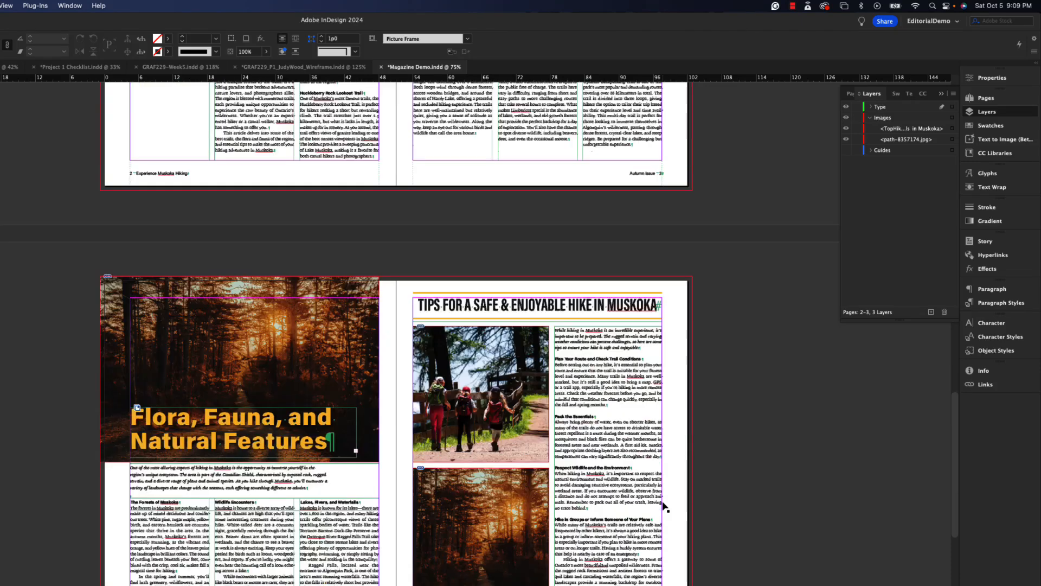
pyautogui.scroll(-10, 663, 506)
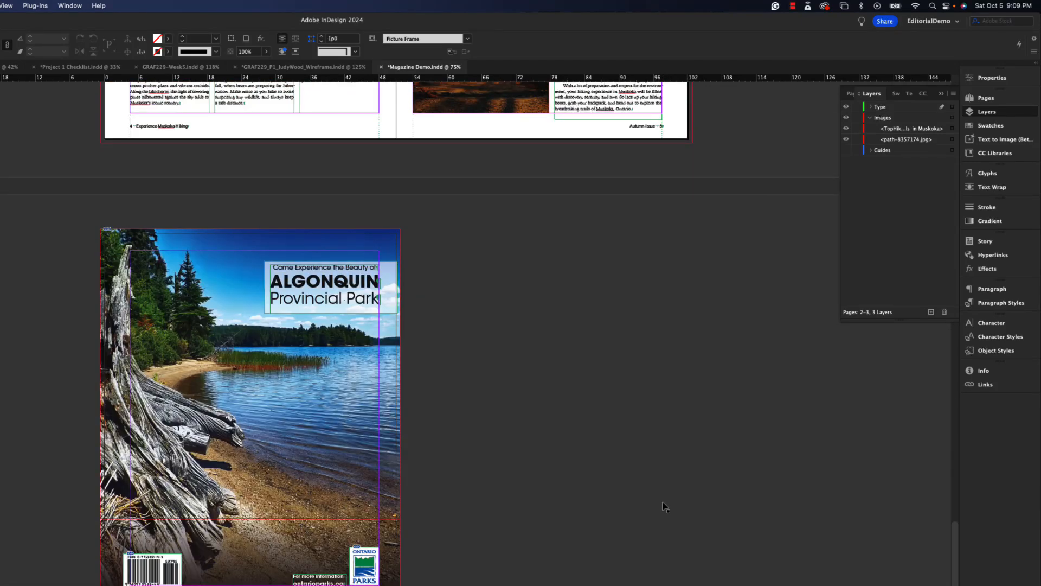
pyautogui.scroll(2, 521, 413)
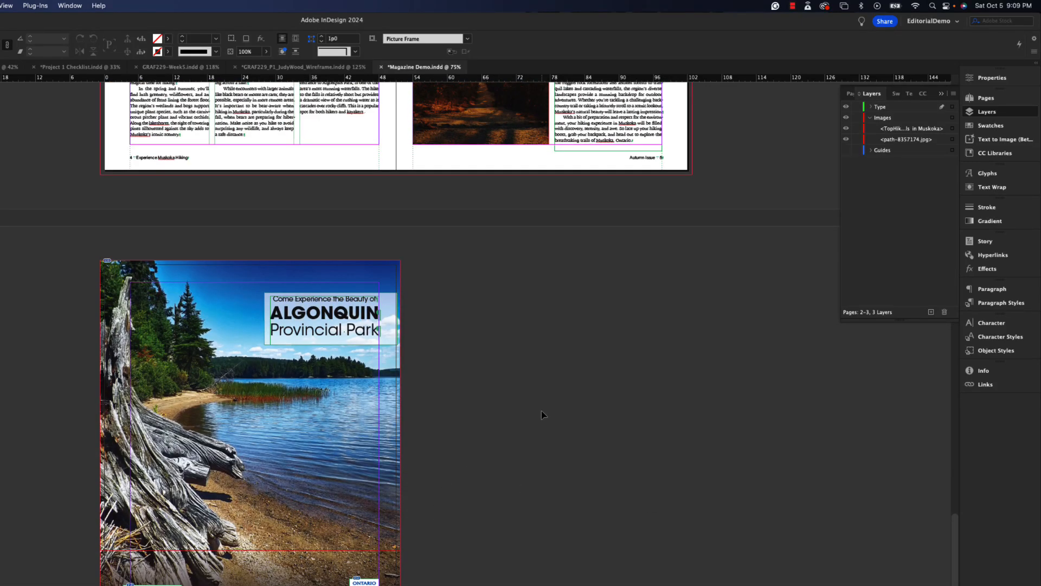
pyautogui.scroll(-2, 544, 420)
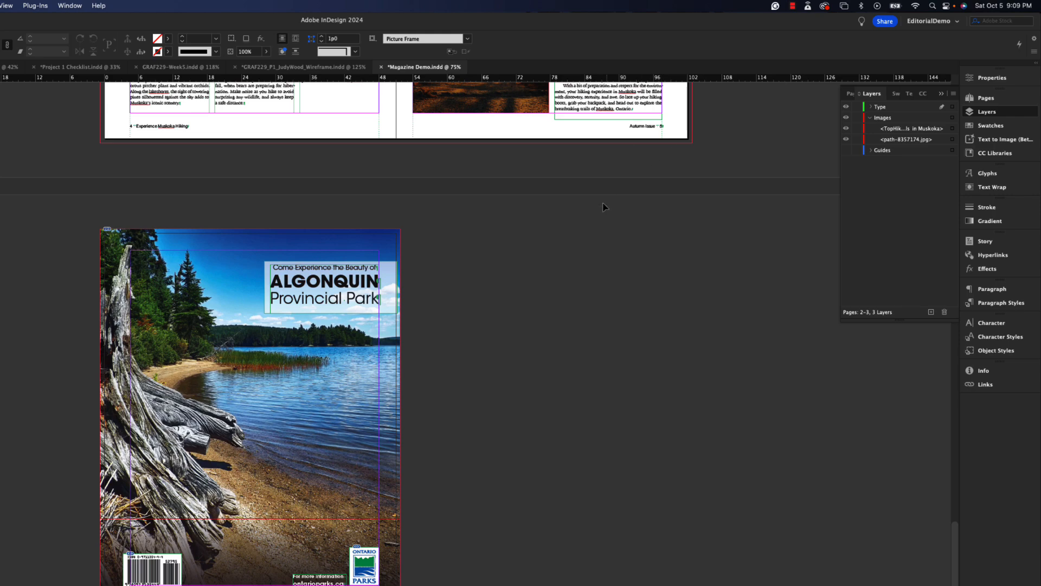
pyautogui.scroll(15, 602, 228)
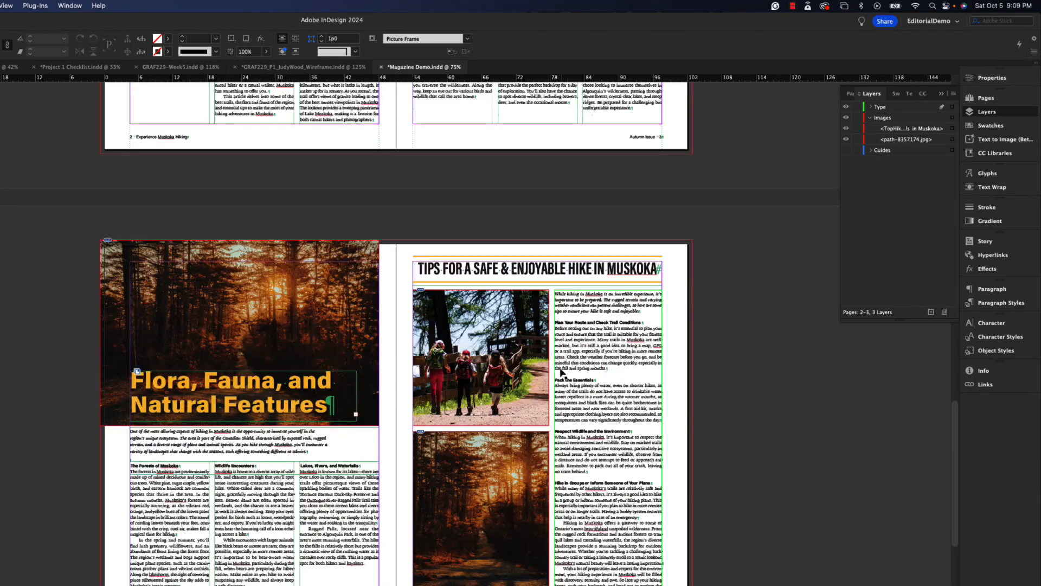
pyautogui.scroll(-15, 567, 388)
pyautogui.scroll(-1, 567, 387)
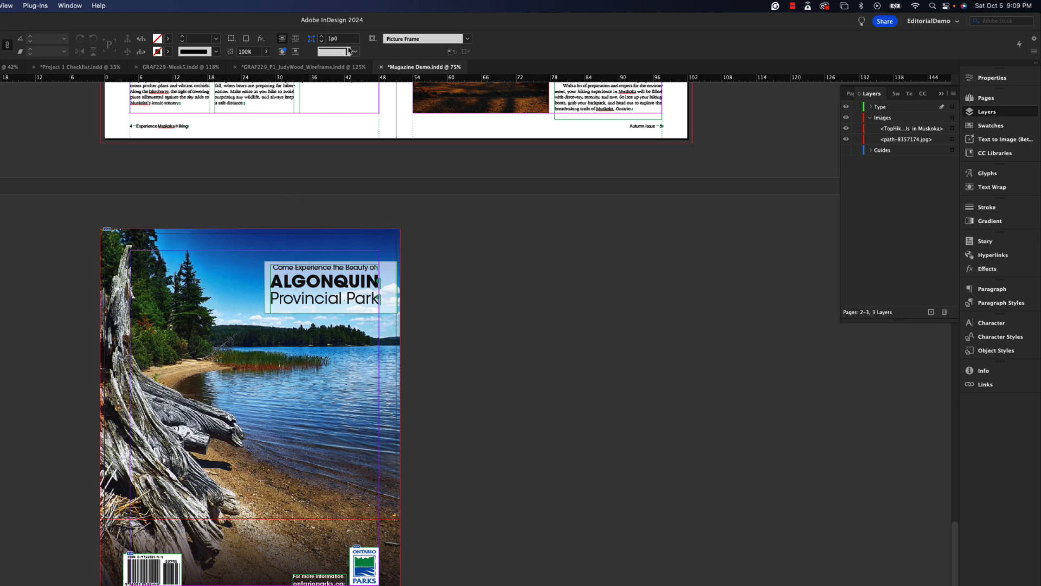
# - Delete the page-number footer frame below the barcode on the Algonquin back cover
pyautogui.press('super+0')
pyautogui.scroll(-2, 440, 335)
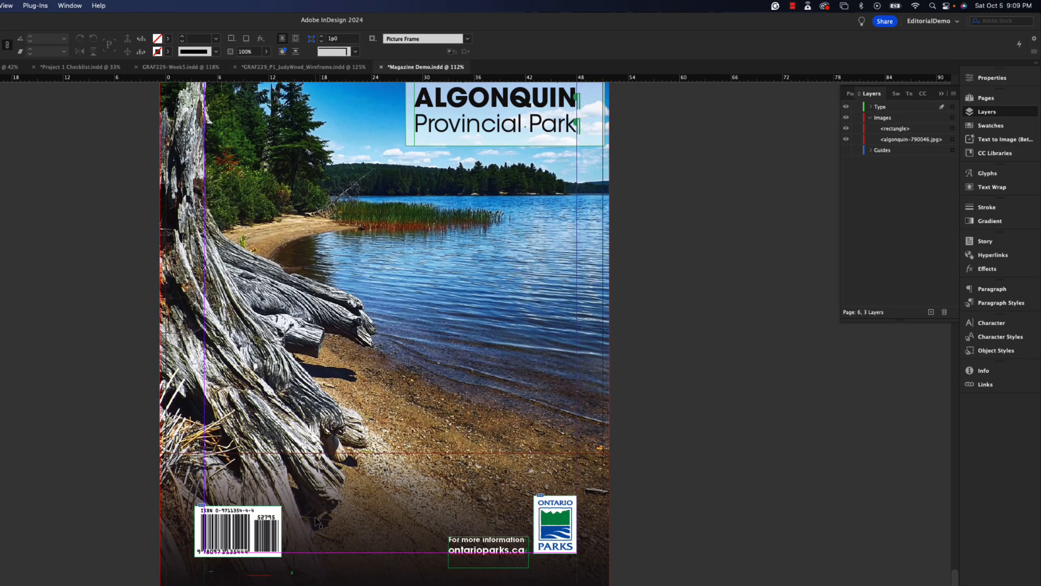
pyautogui.click(281, 575)
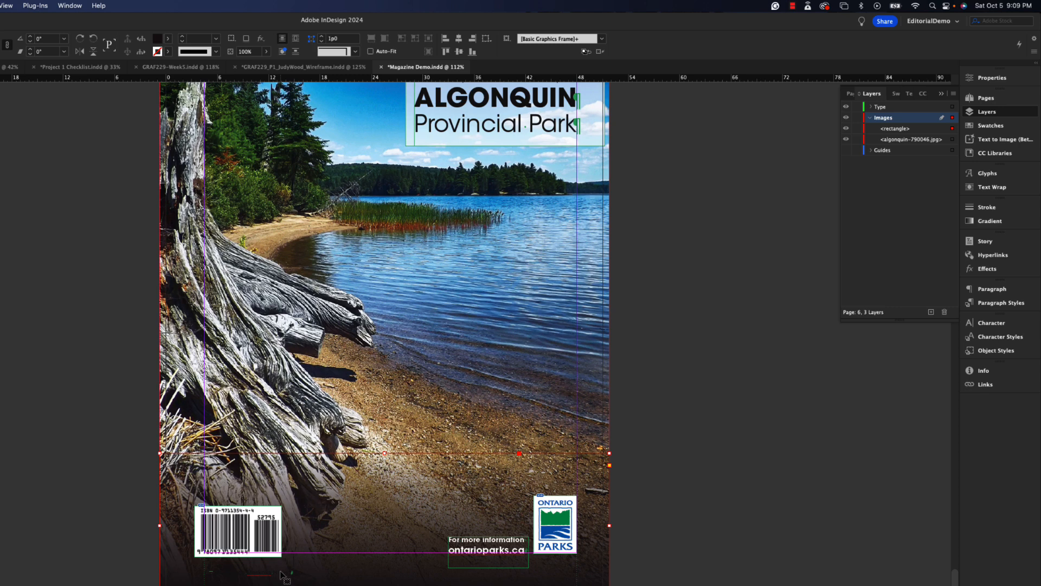
pyautogui.keyDown('shift'); pyautogui.click(281, 573); pyautogui.keyUp('shift')
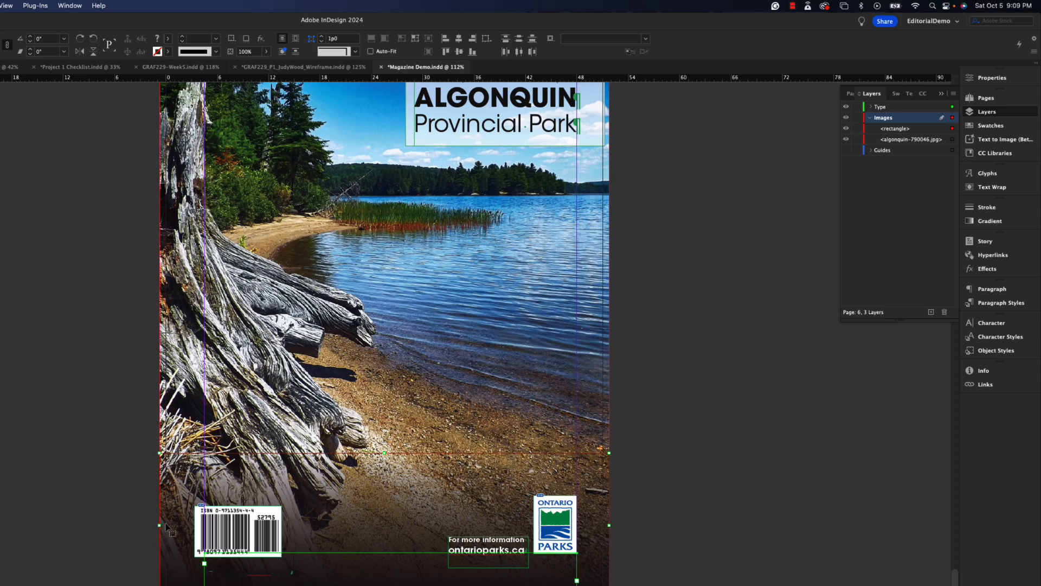
pyautogui.click(139, 510)
pyautogui.click(266, 575)
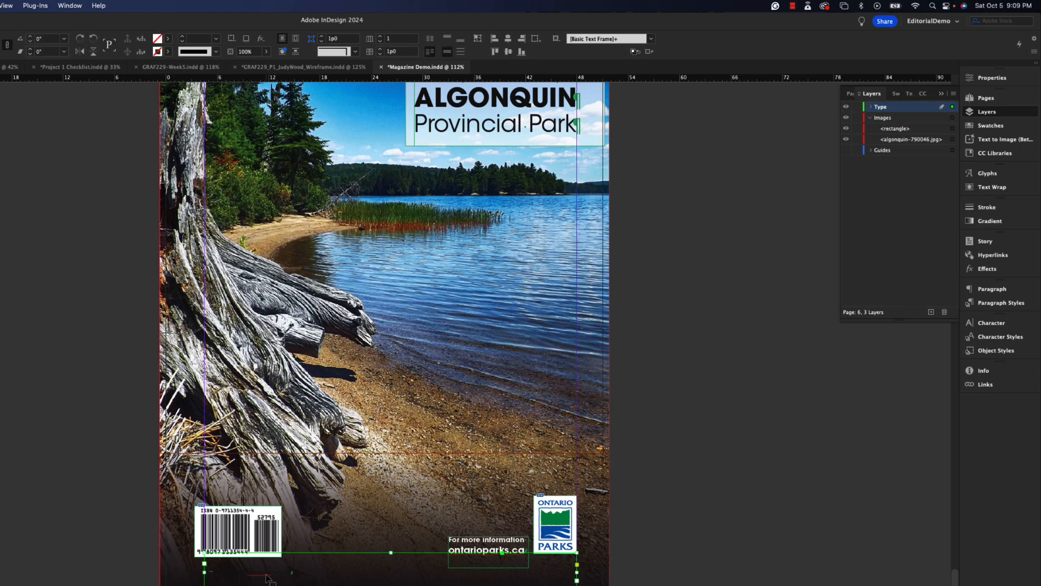
pyautogui.click(267, 576)
pyautogui.hscroll(-2, 347, 542)
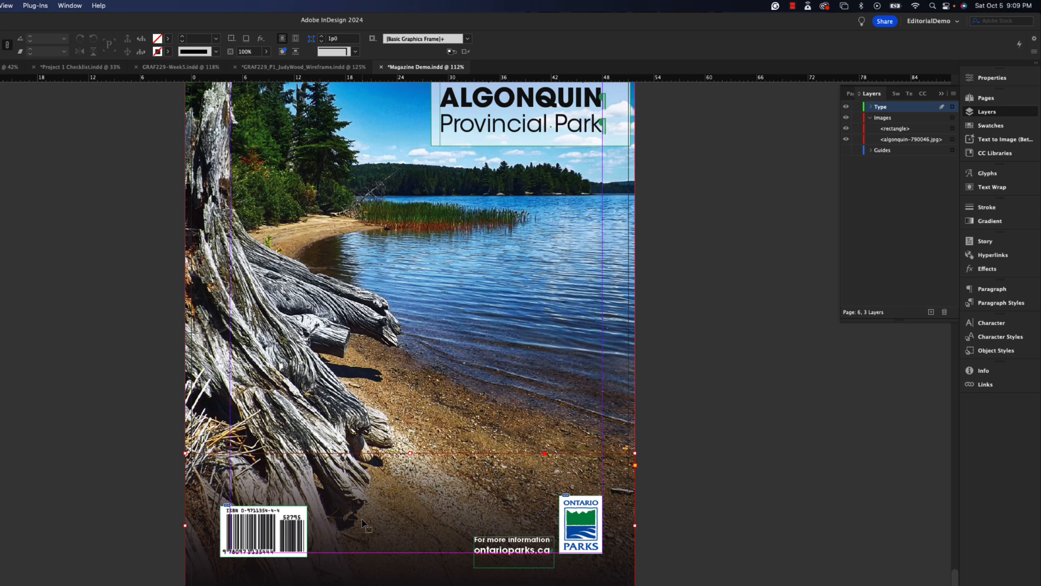
# - Move the dark gradient rectangle away from the base of the back cover, and undo the move
pyautogui.press('super+minus')
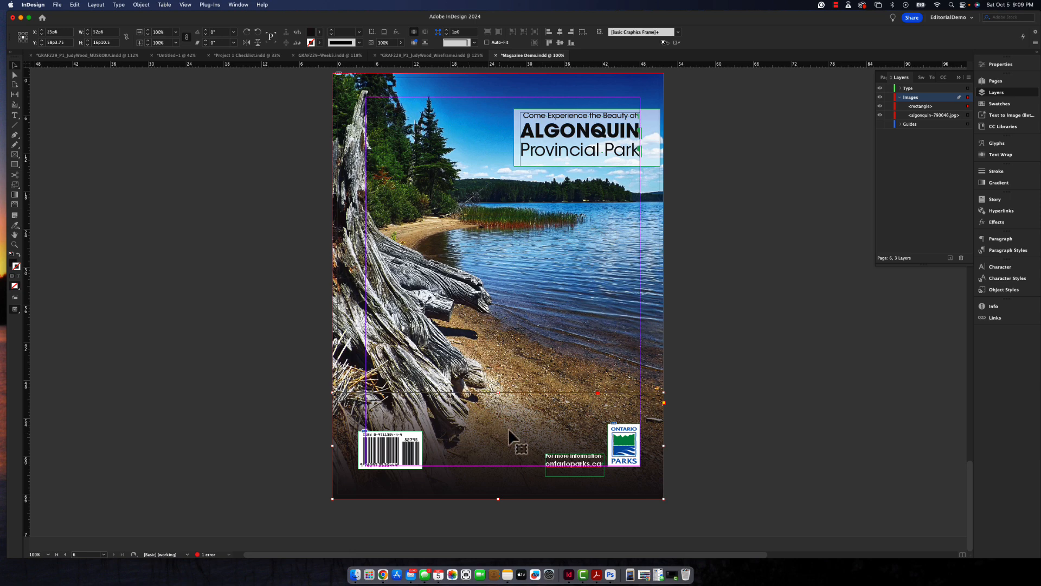
pyautogui.moveTo(503, 434); pyautogui.dragTo(608, 232)
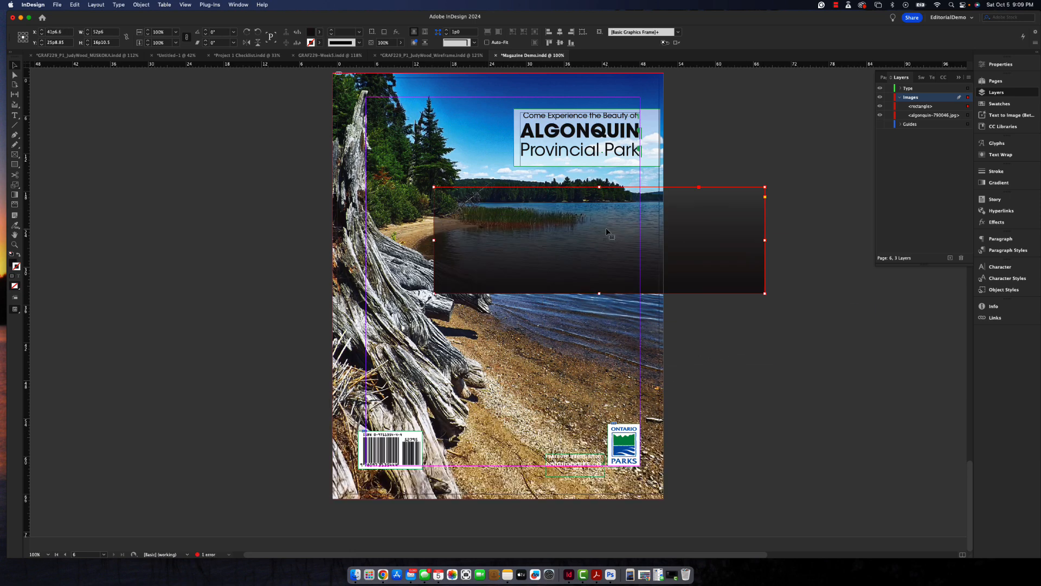
pyautogui.press('super+z')
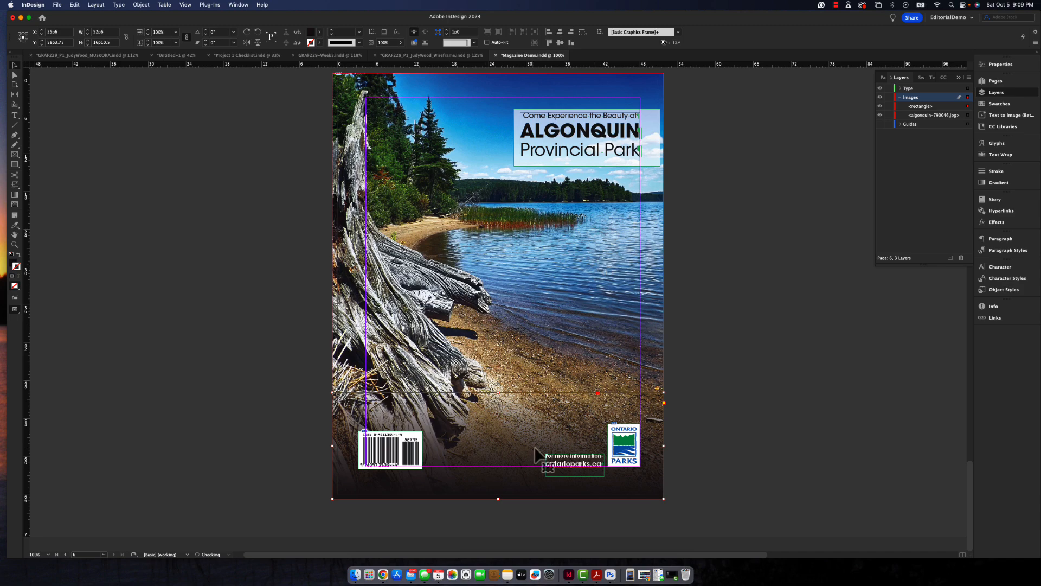
# - Widen the gradient frame at the base of the Mountain Equipment Company ad to the page's left edge, about 51p8 wide
pyautogui.click(494, 105)
pyautogui.scroll(5, 497, 212)
pyautogui.scroll(20, 496, 209)
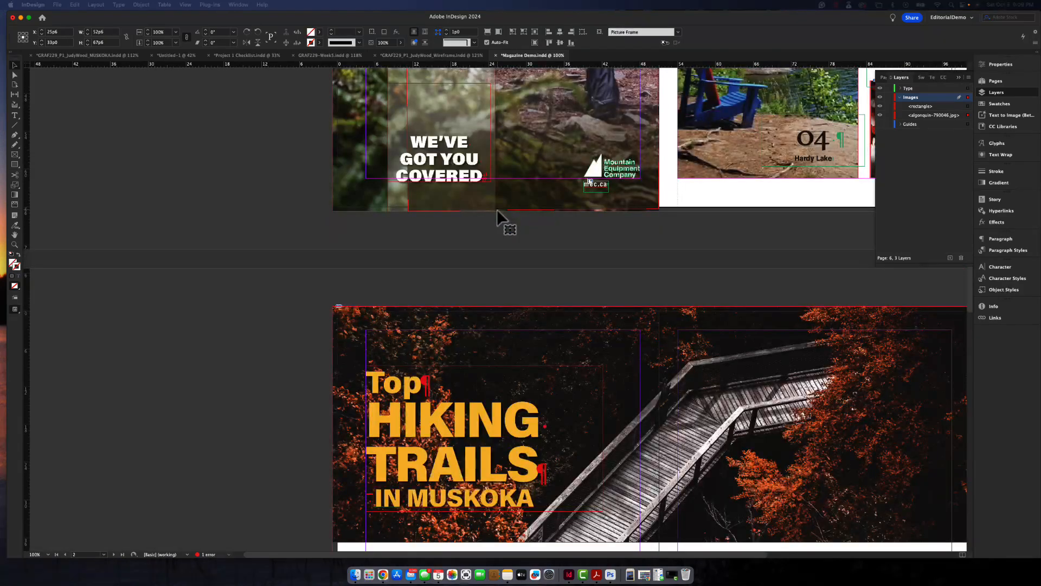
pyautogui.scroll(5, 500, 217)
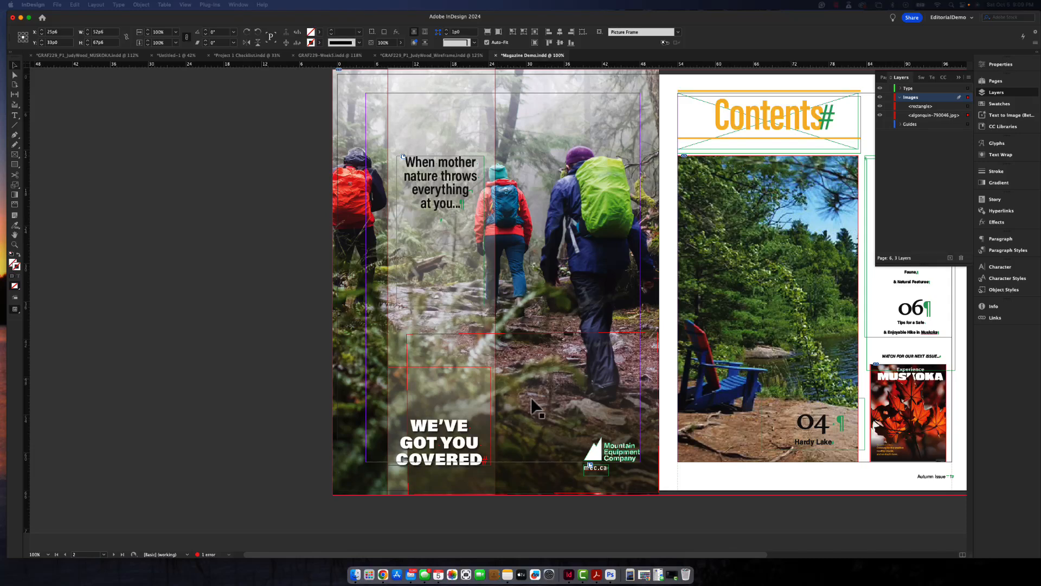
pyautogui.click(497, 430)
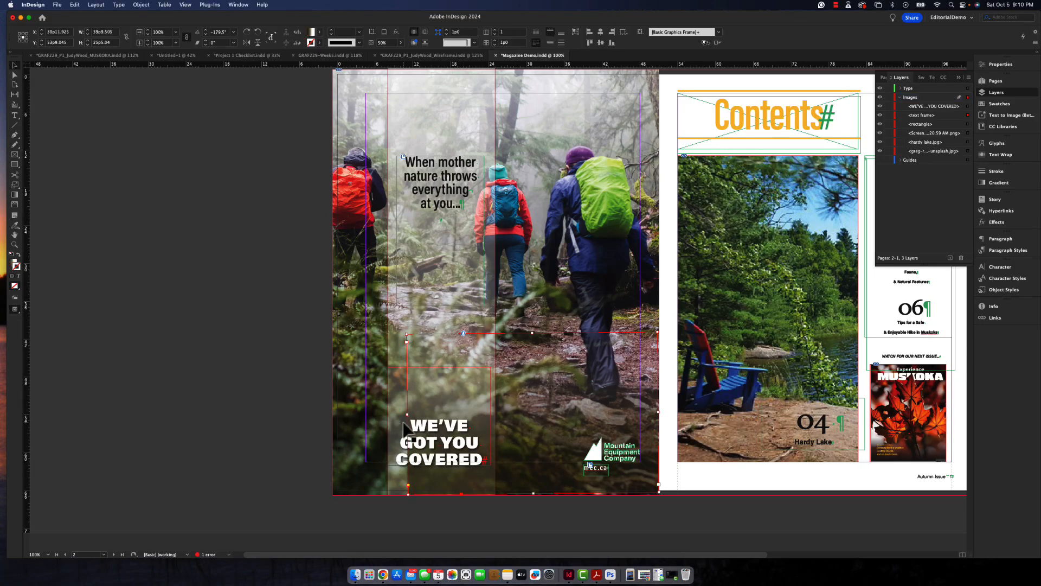
pyautogui.moveTo(407, 413); pyautogui.dragTo(332, 424)
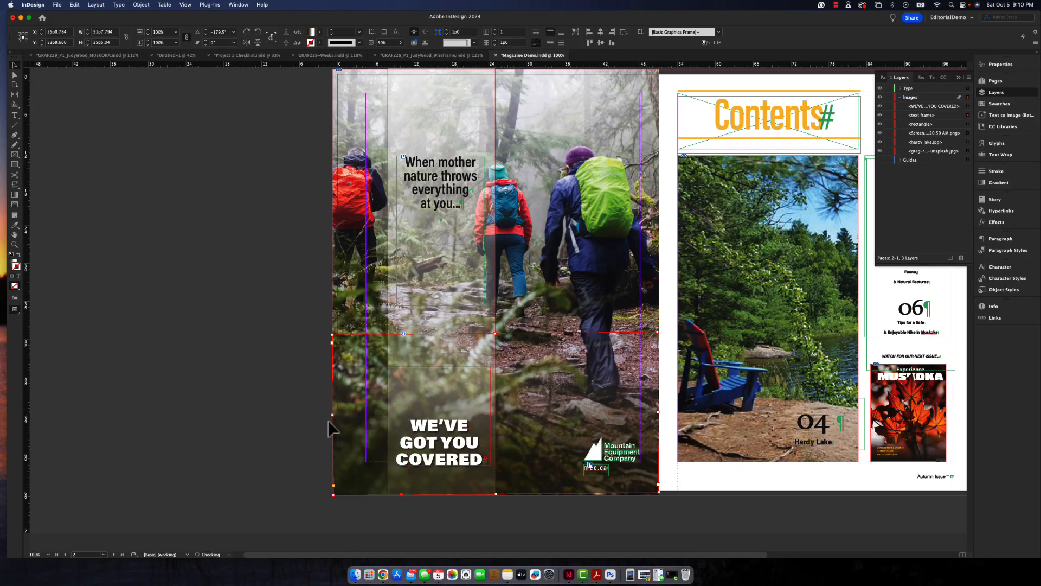
pyautogui.press('super+shift+a')
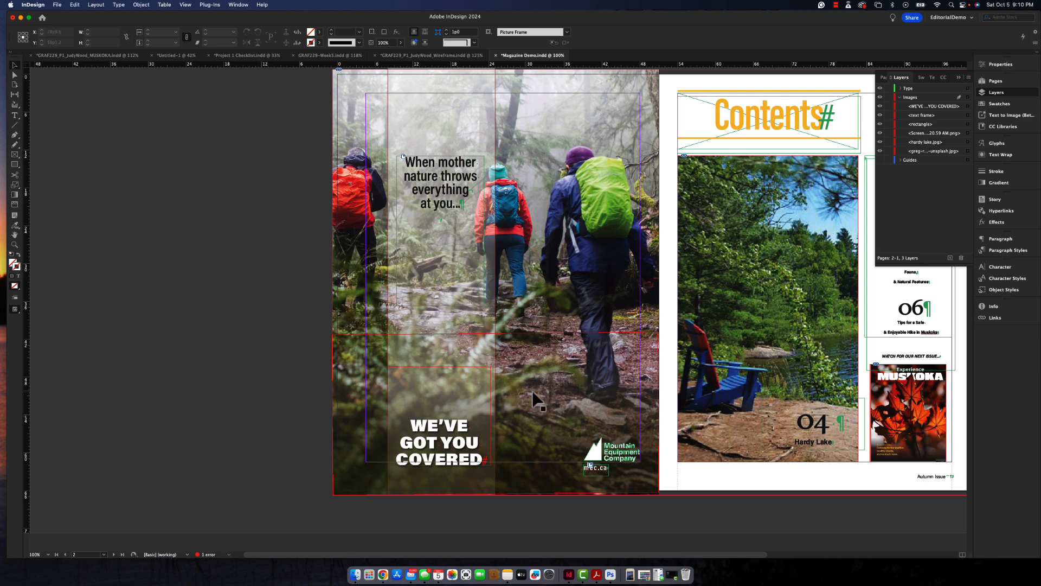
# - Check the gradient frames on the front cover and review all the magazine's spreads at reduced size
pyautogui.scroll(8, 544, 400)
pyautogui.scroll(5, 545, 407)
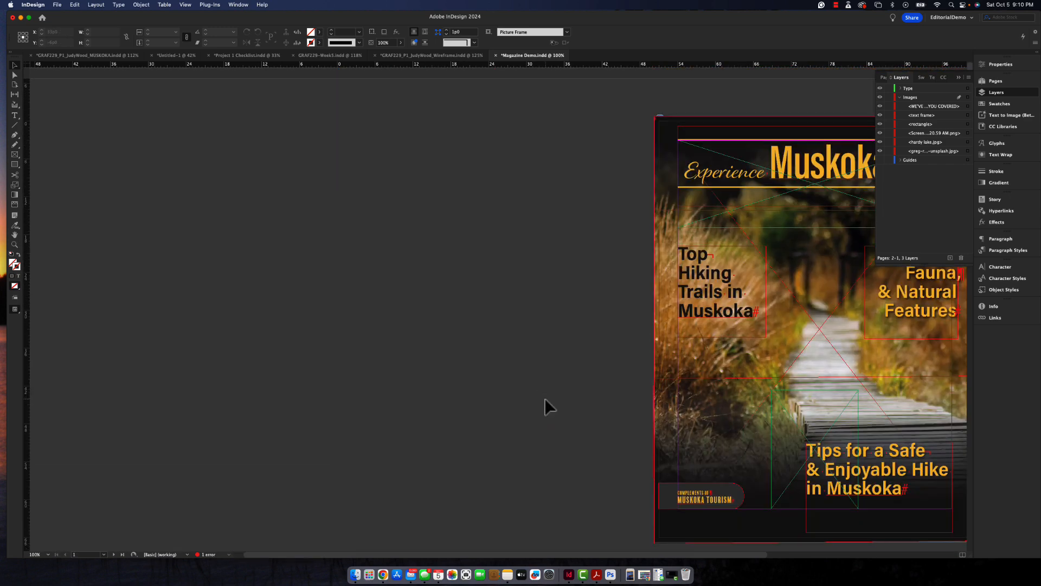
pyautogui.click(666, 138)
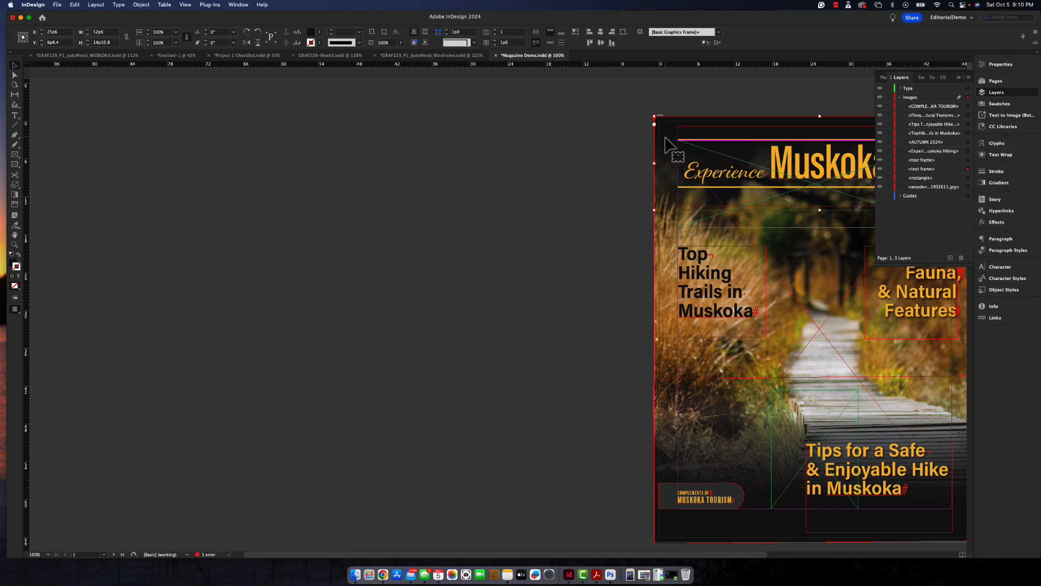
pyautogui.press('super+minus')
pyautogui.press('super+minus')
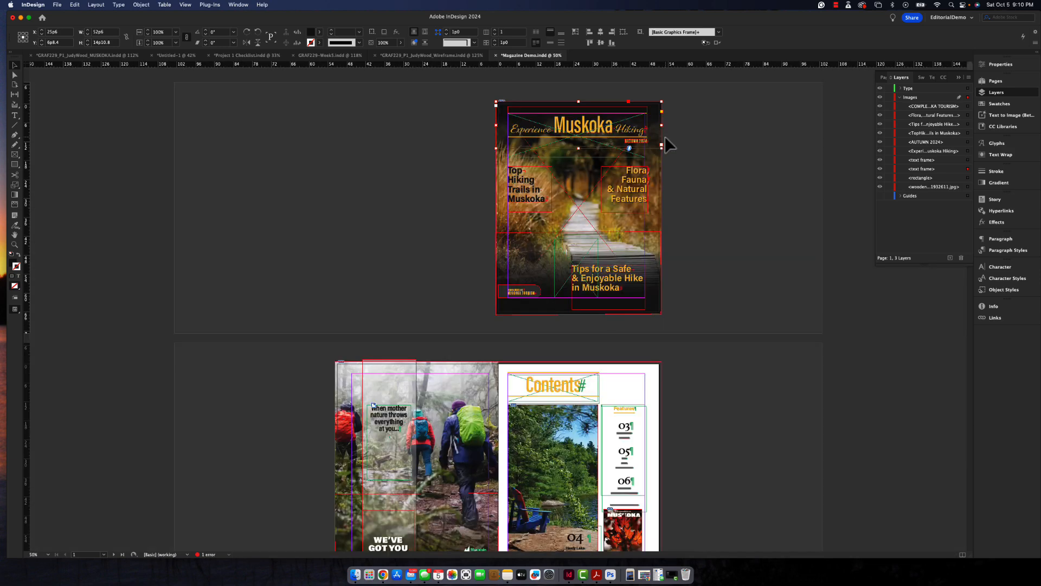
pyautogui.scroll(-5, 738, 241)
pyautogui.scroll(-8, 738, 242)
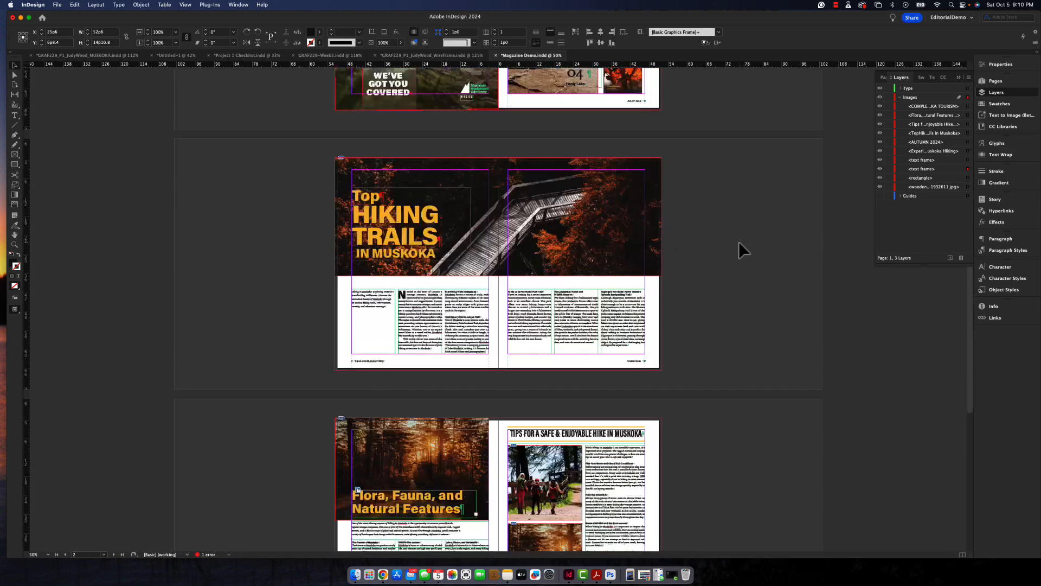
pyautogui.scroll(-5, 739, 242)
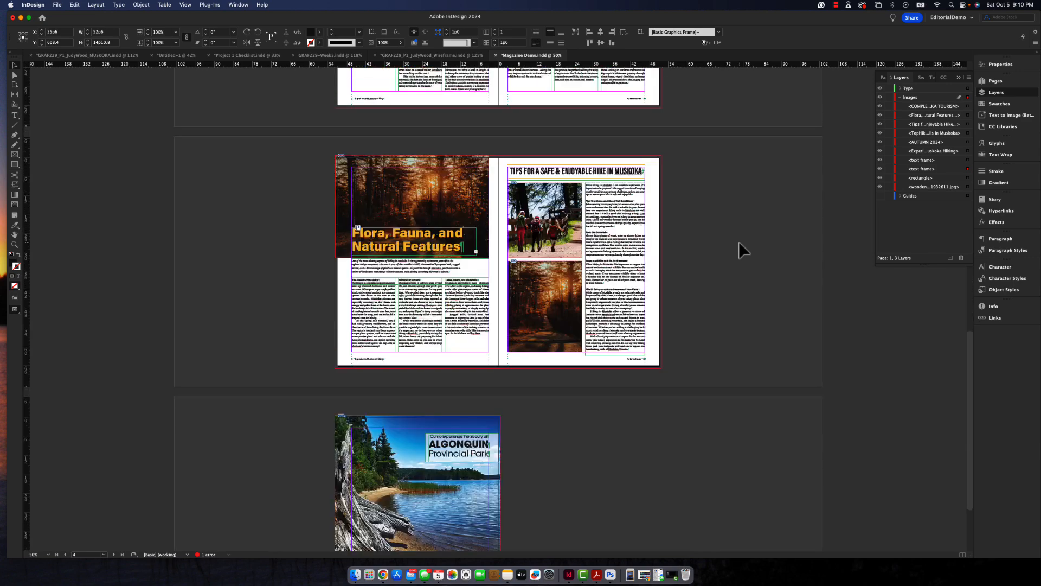
pyautogui.scroll(3, 738, 242)
pyautogui.scroll(-3, 738, 242)
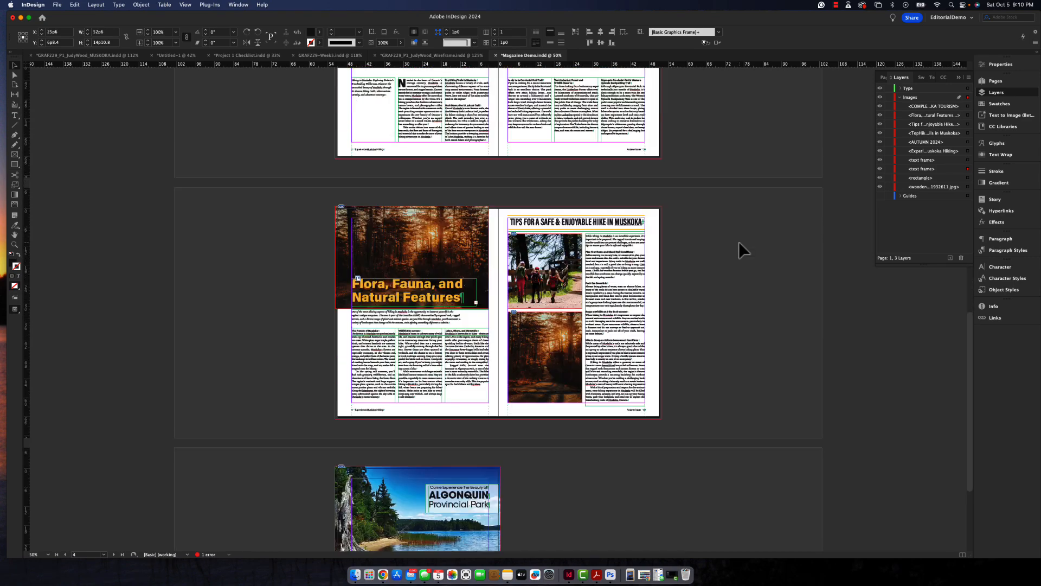
pyautogui.scroll(-4, 738, 242)
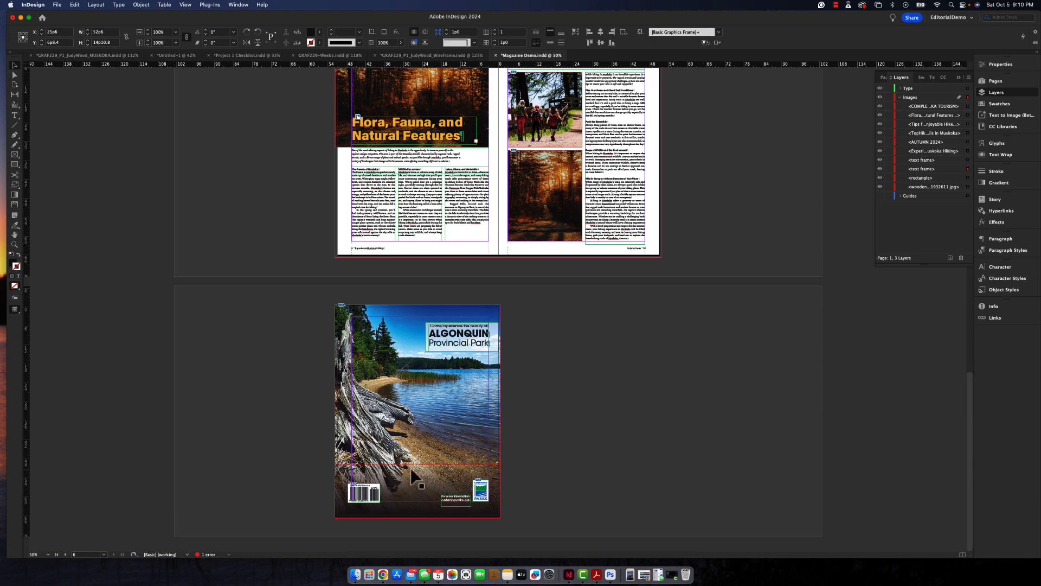
# - Move the barcode on the back cover so it sits inside the left and bottom margins, and save the document
pyautogui.click(369, 494)
pyautogui.moveTo(370, 494); pyautogui.dragTo(378, 489)
pyautogui.click(556, 457)
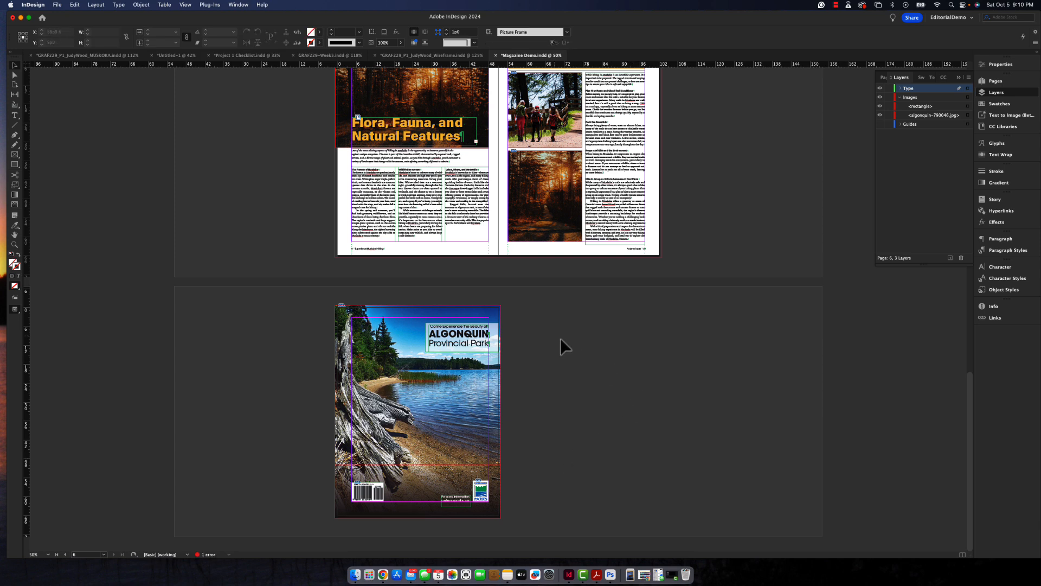
pyautogui.press('super+s')
# - On the A-Parent spread, draw a horizontal line about 43p7 long above the left page's footer, from margin to margin
pyautogui.click(999, 83)
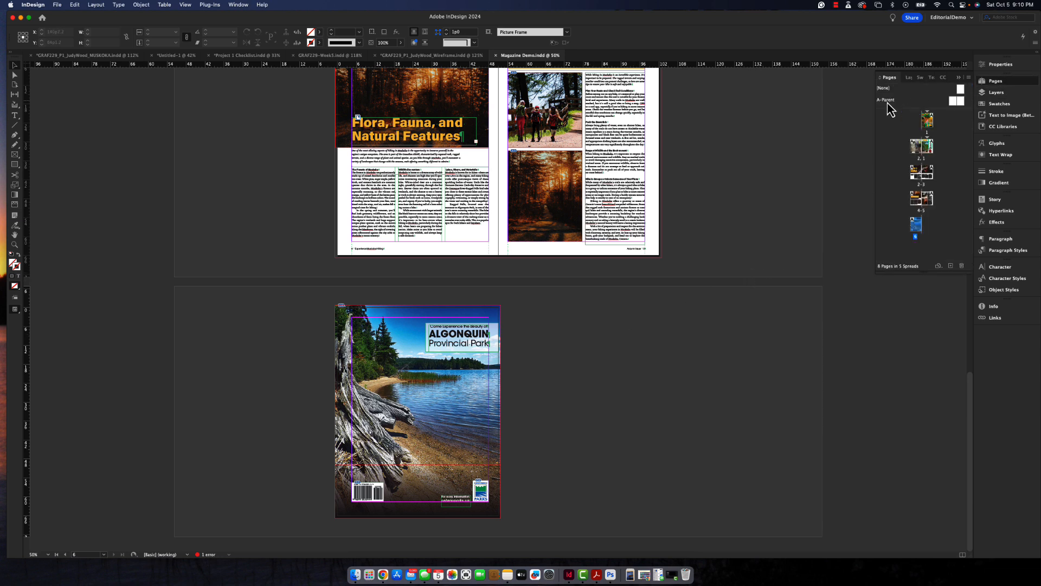
pyautogui.doubleClick(888, 102)
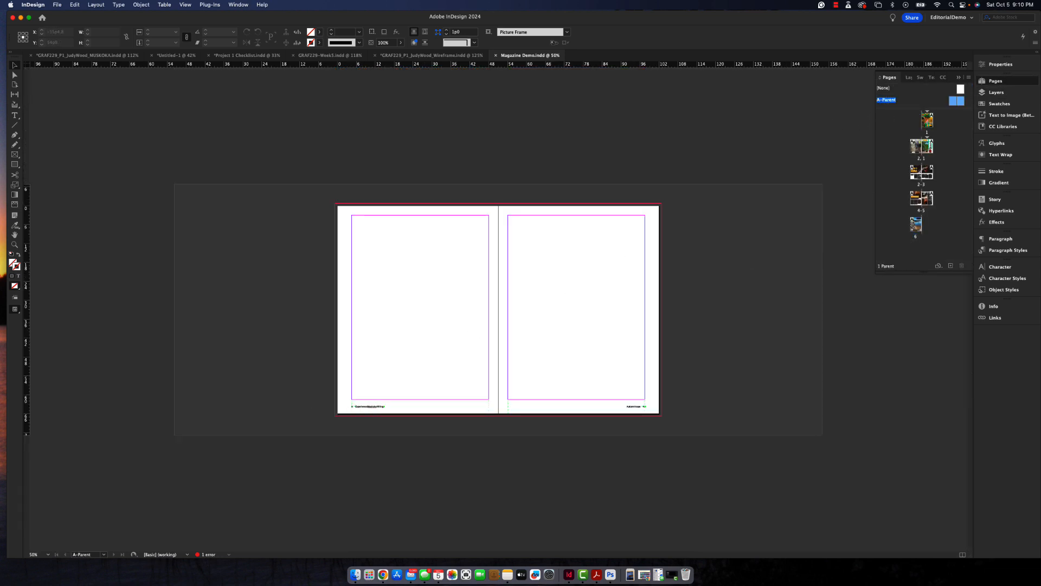
pyautogui.click(15, 127)
pyautogui.moveTo(352, 402); pyautogui.dragTo(489, 402)
pyautogui.click(15, 69)
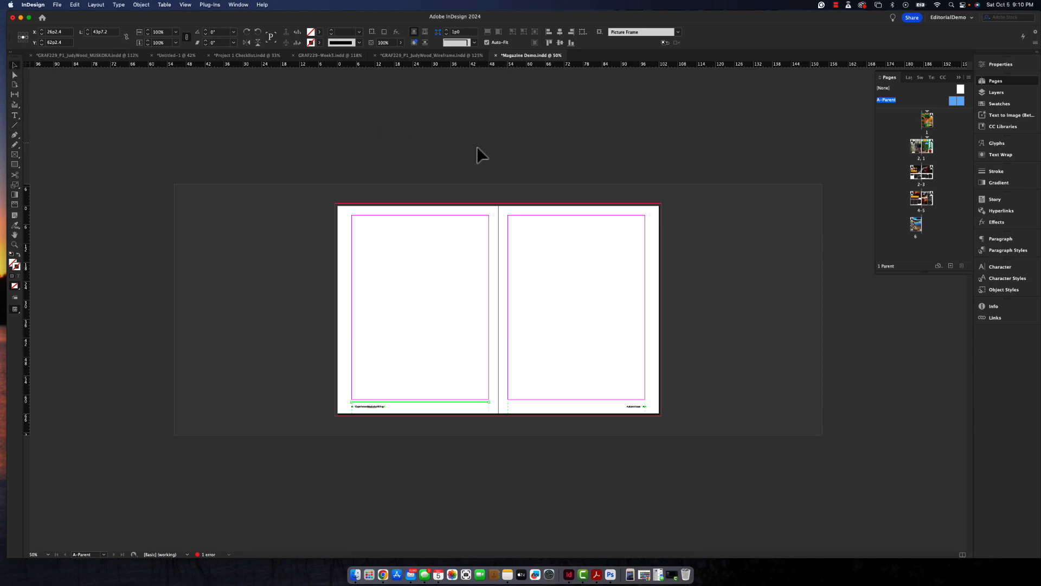
# - Give the line above the left footer a 0.5 pt stroke in the orange C=0 M=35 Y=75 swatch from Colorful_Theme 2
pyautogui.click(360, 43)
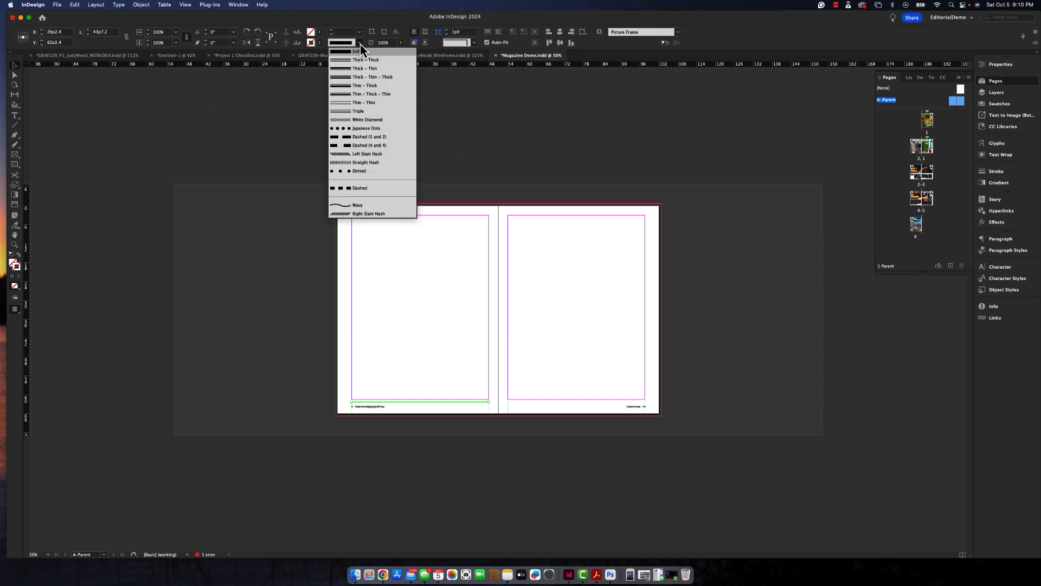
pyautogui.click(360, 43)
pyautogui.click(359, 33)
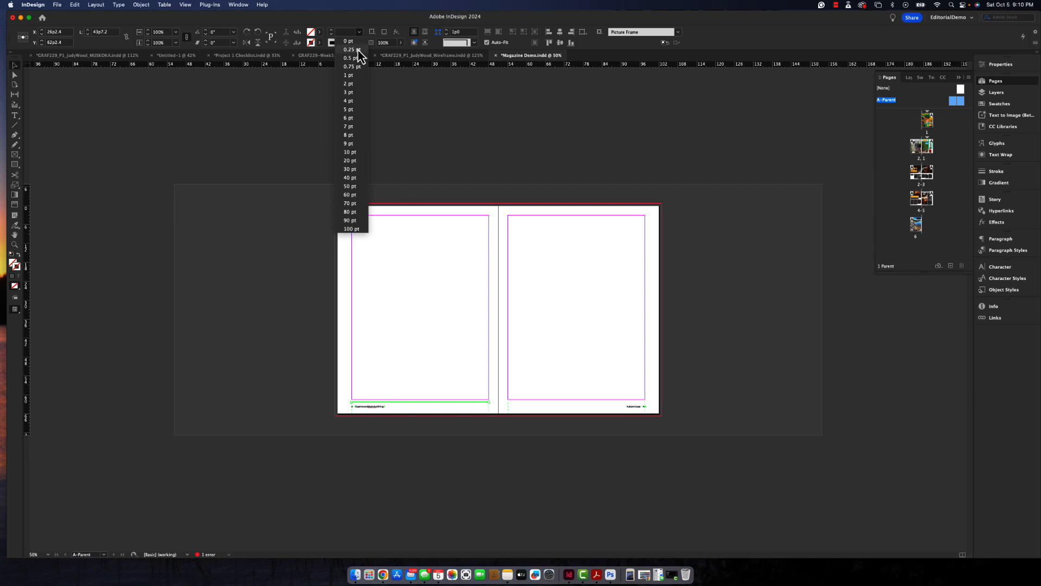
pyautogui.click(356, 58)
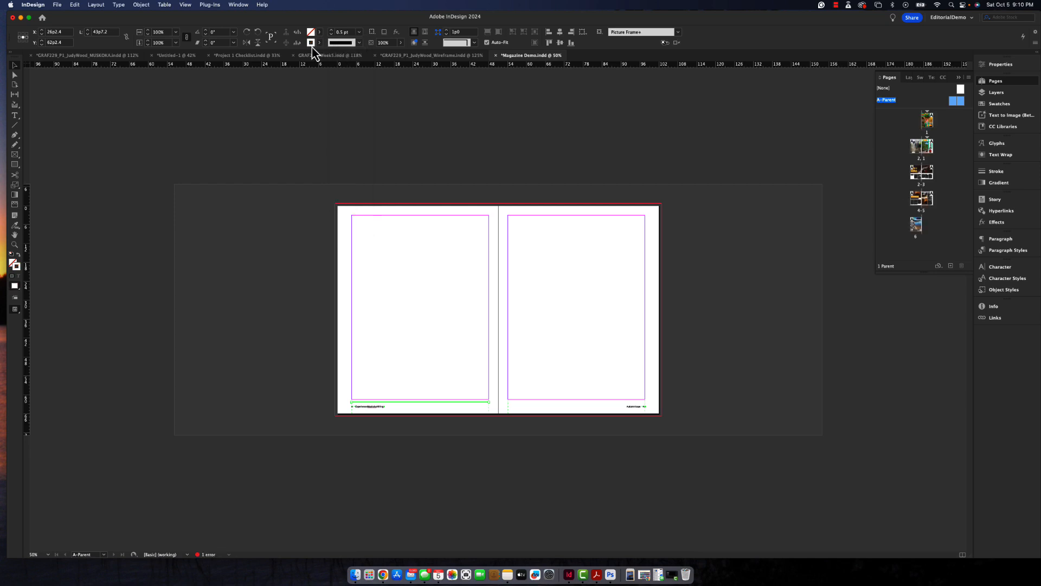
pyautogui.click(1013, 105)
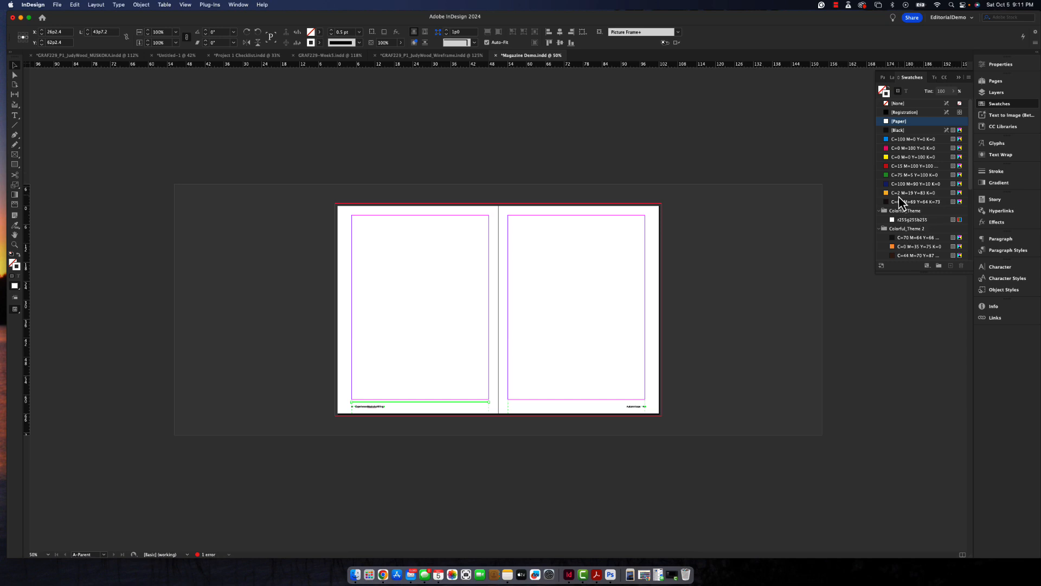
pyautogui.click(911, 247)
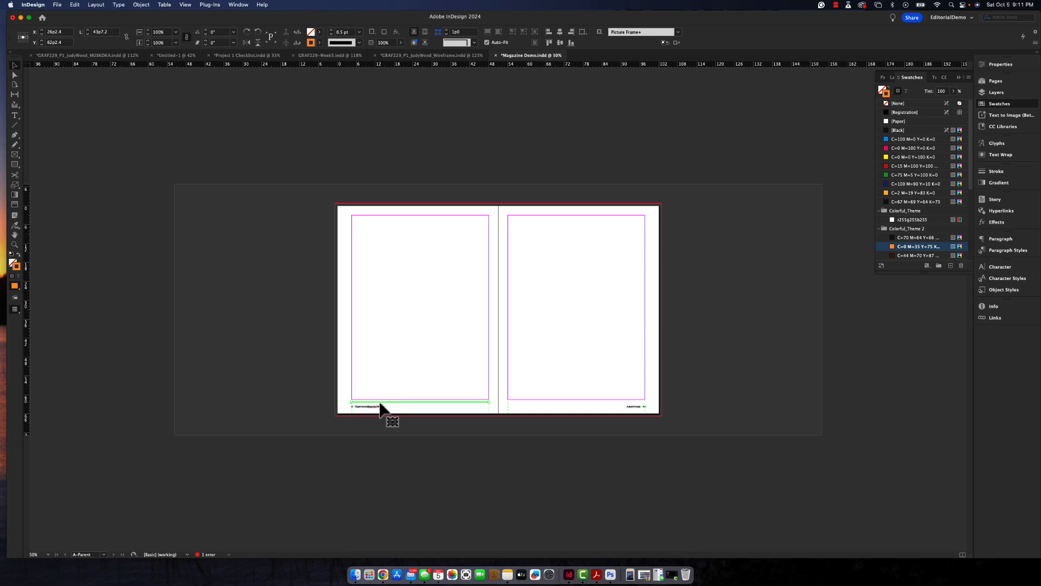
# - Copy the orange line across to the right parent page, above its footer and aligned with the margins
pyautogui.moveTo(380, 407); pyautogui.dragTo(538, 418)
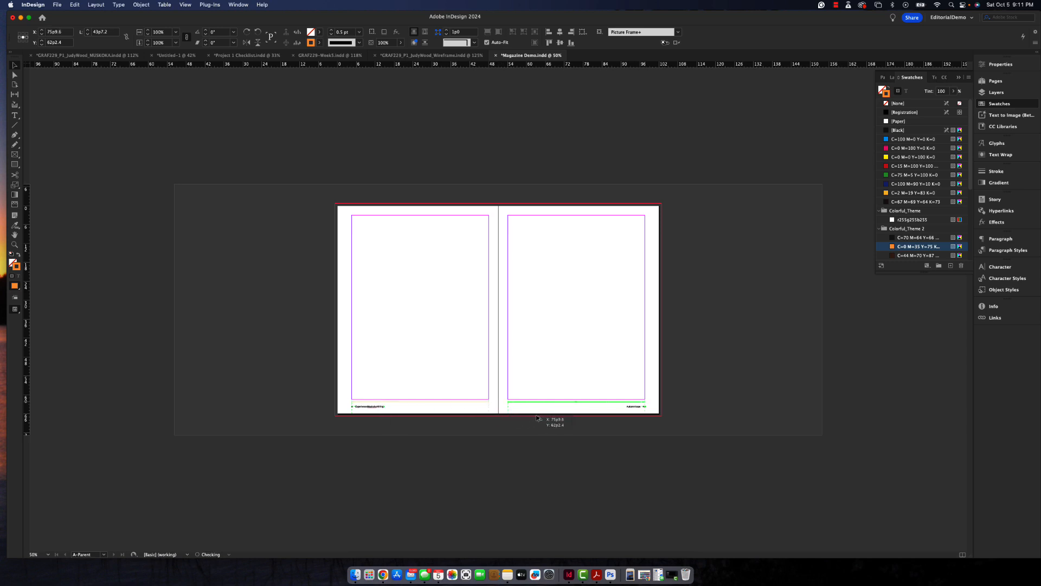
pyautogui.click(698, 363)
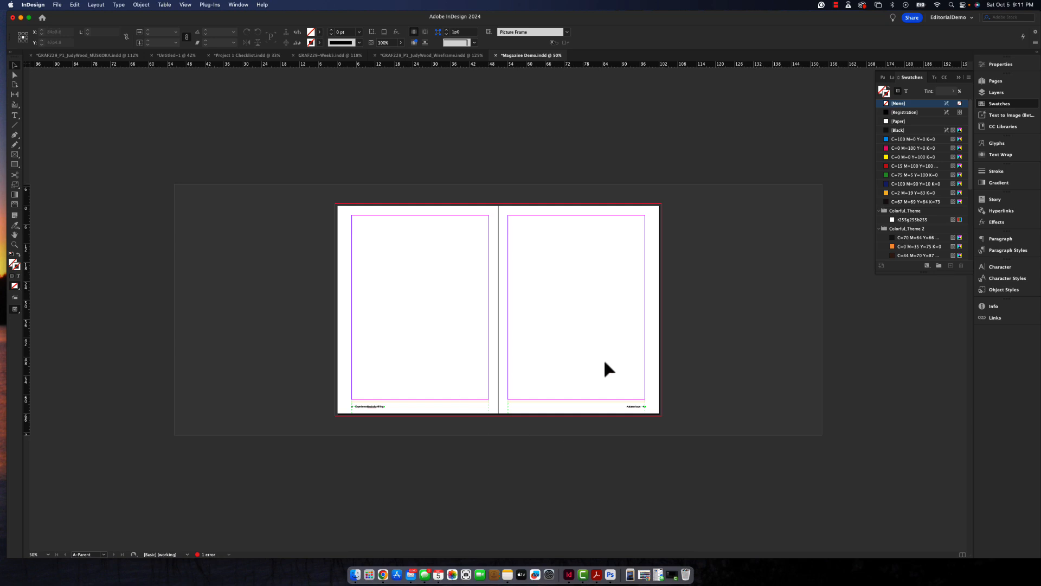
# - Return to the document pages, turn on preview mode and check the footer lines on each spread
pyautogui.click(1004, 85)
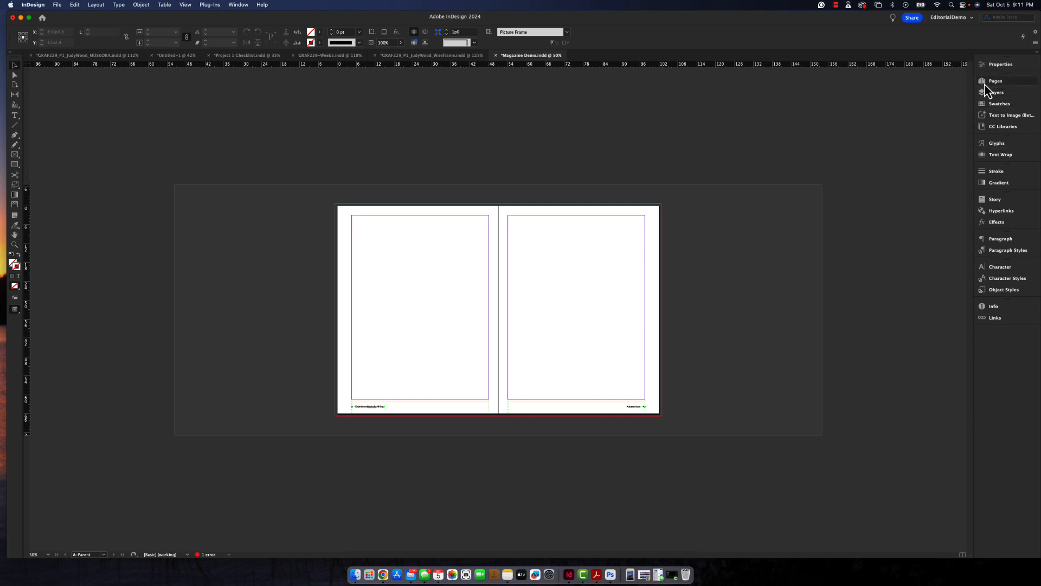
pyautogui.doubleClick(928, 121)
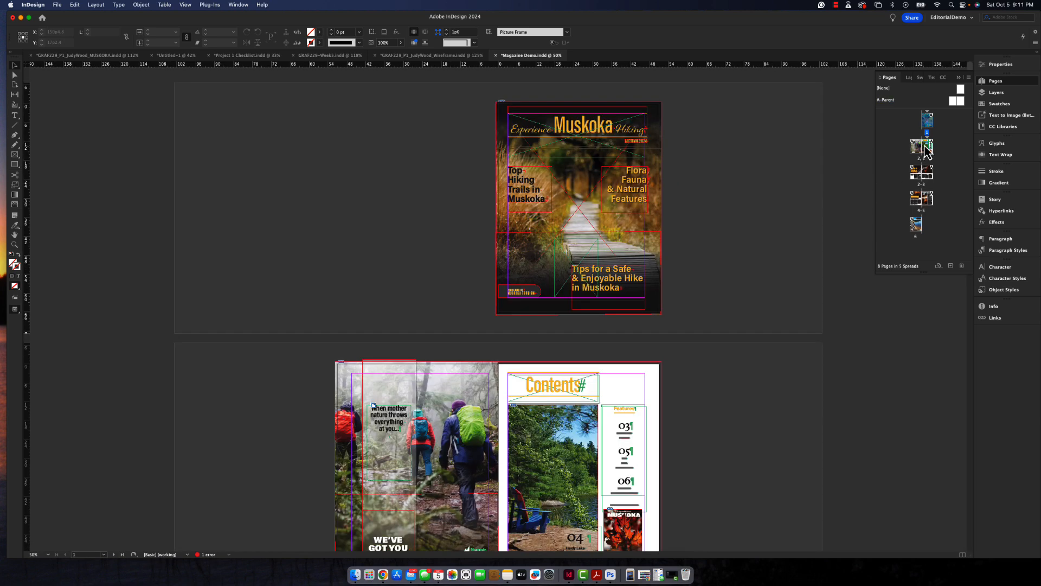
pyautogui.doubleClick(916, 147)
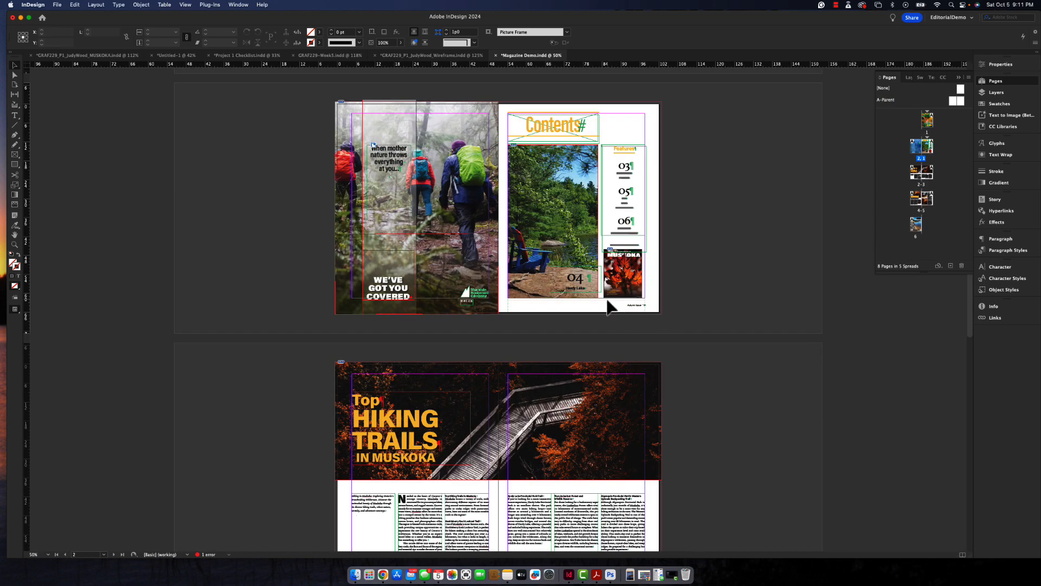
pyautogui.press('w')
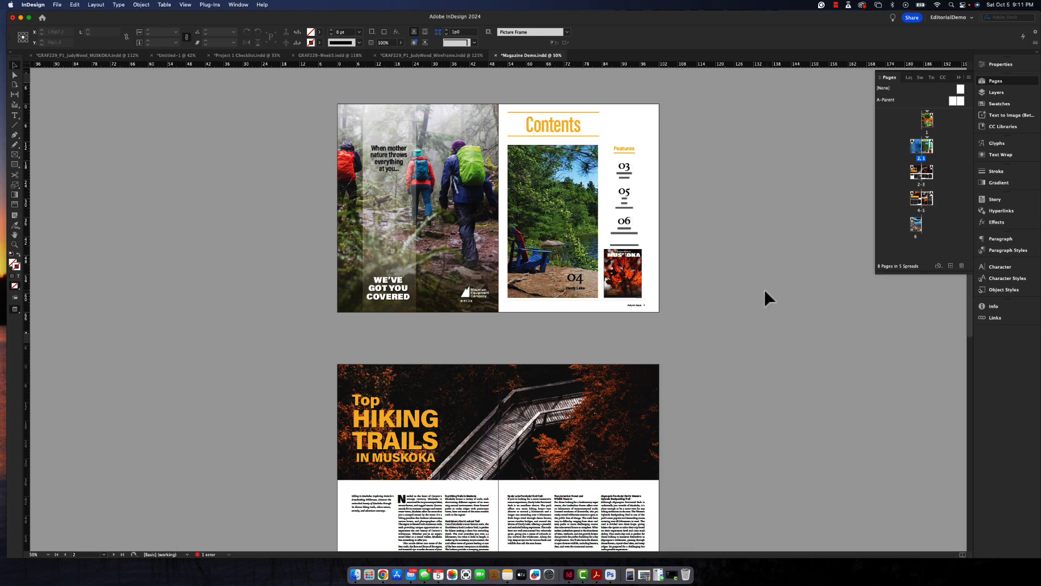
pyautogui.scroll(-1, 714, 363)
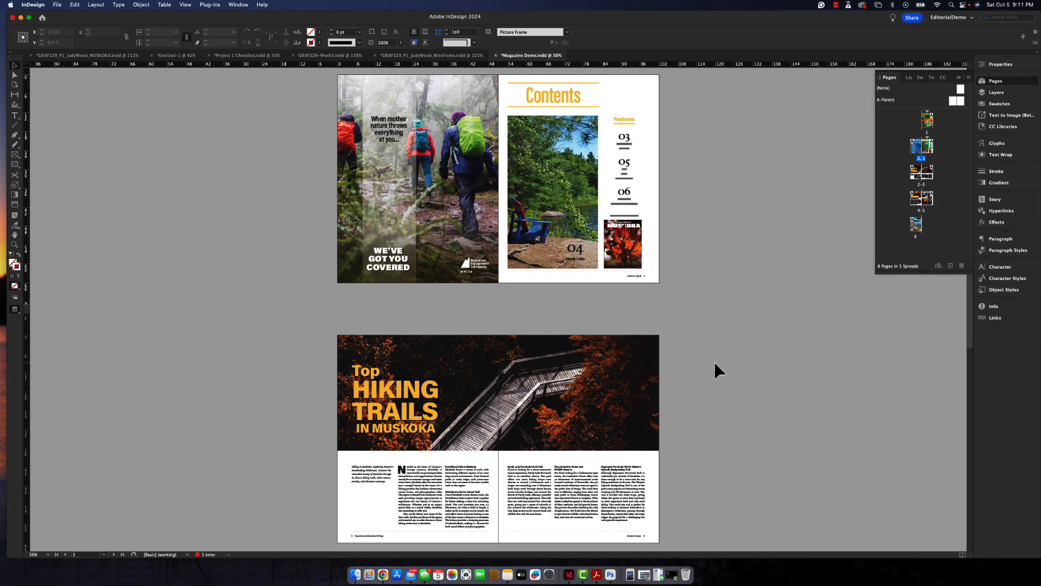
pyautogui.scroll(-8, 714, 360)
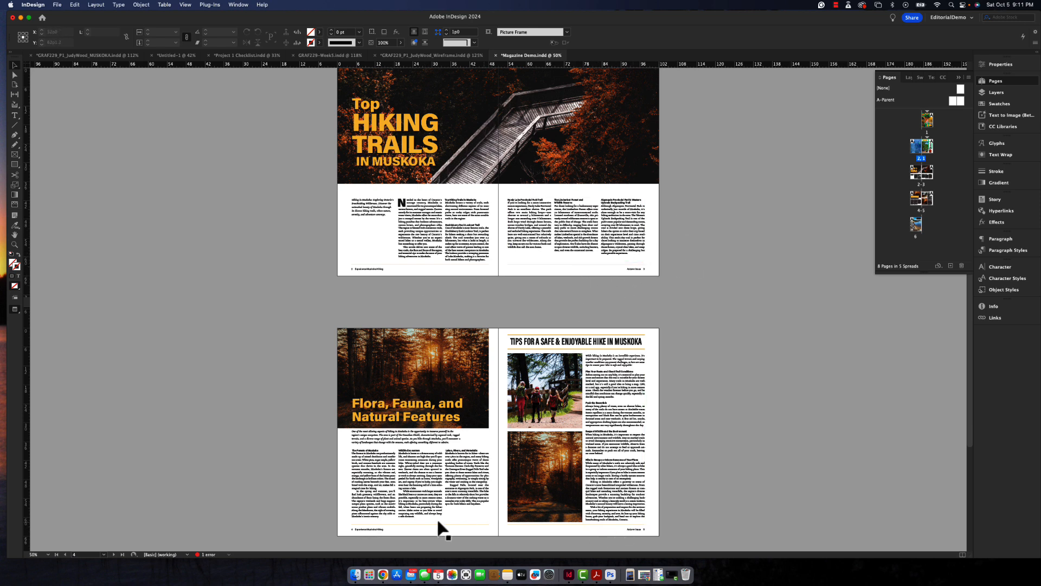
# - Open the paragraph rule settings of the H2-Lg Subhead style used by the "Tips for a Safe & Enjoyable Hike in Muskoka" heading
pyautogui.click(586, 341)
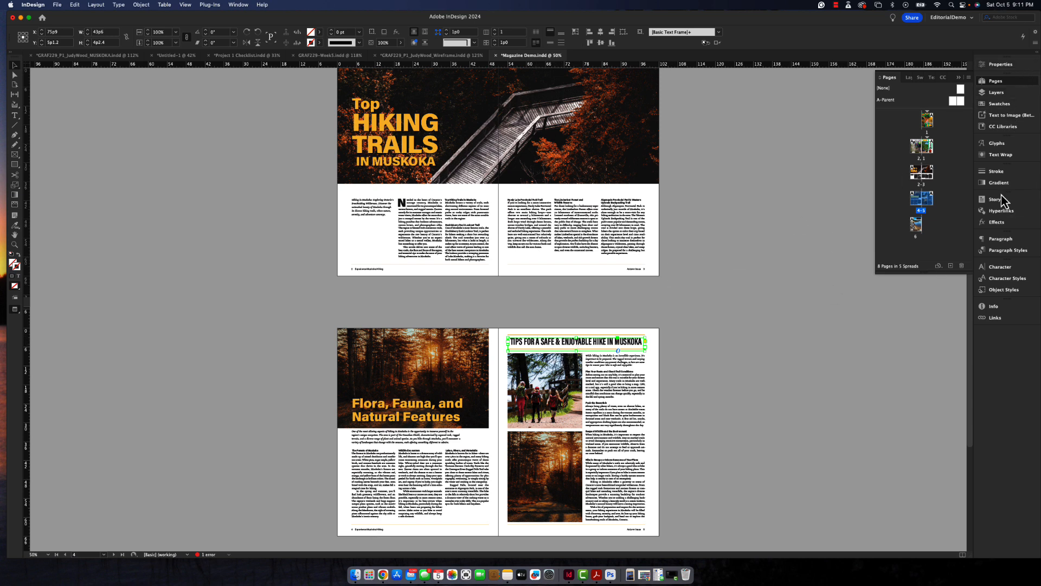
pyautogui.click(1003, 251)
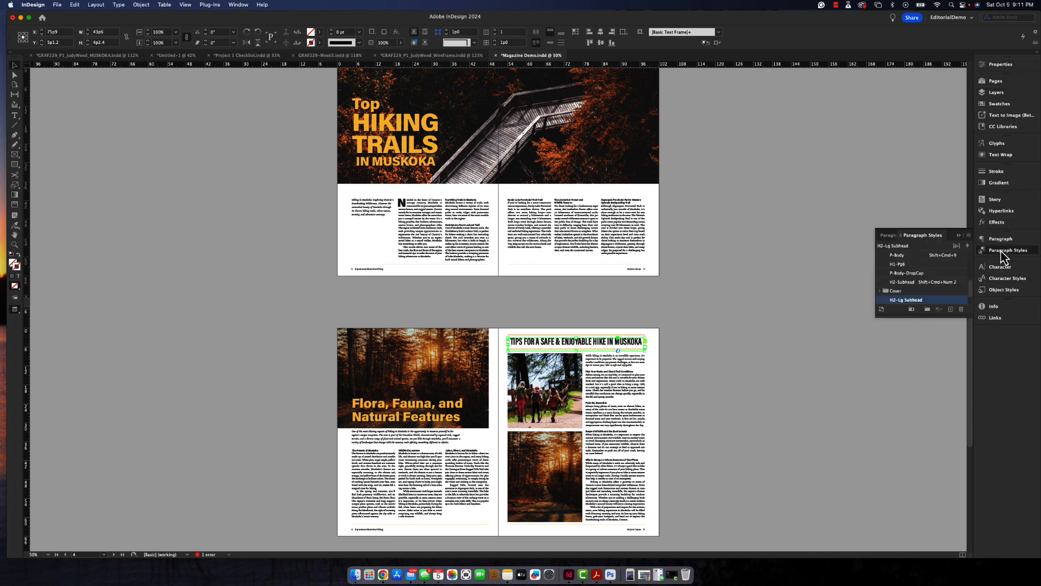
pyautogui.rightClick(935, 303)
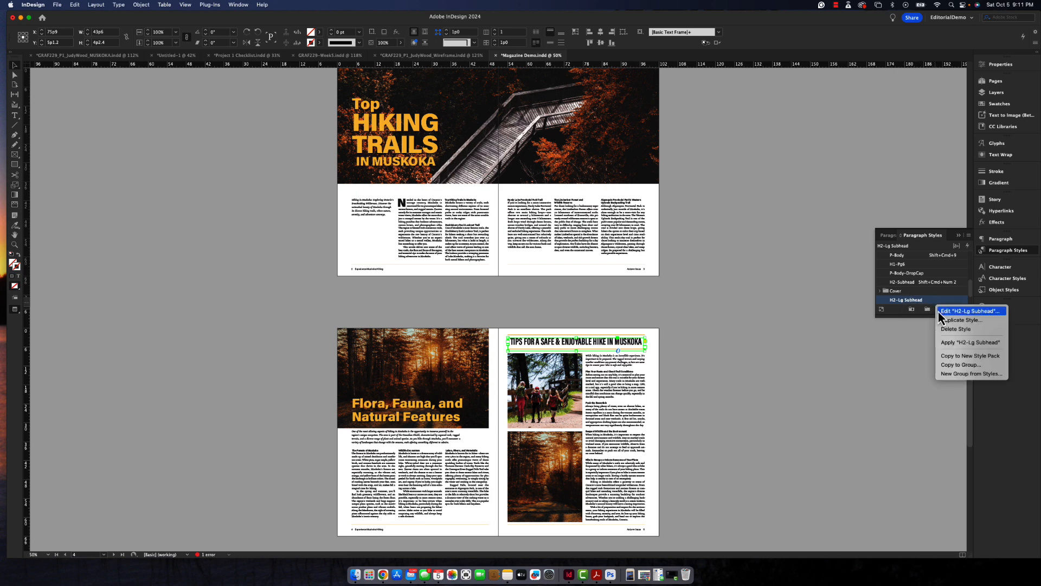
pyautogui.click(938, 311)
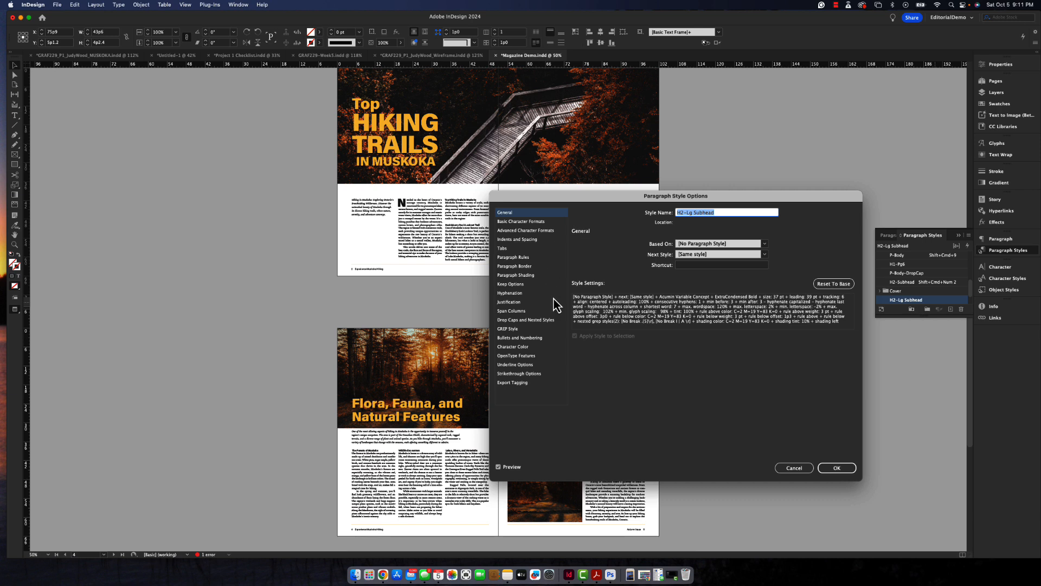
pyautogui.click(515, 258)
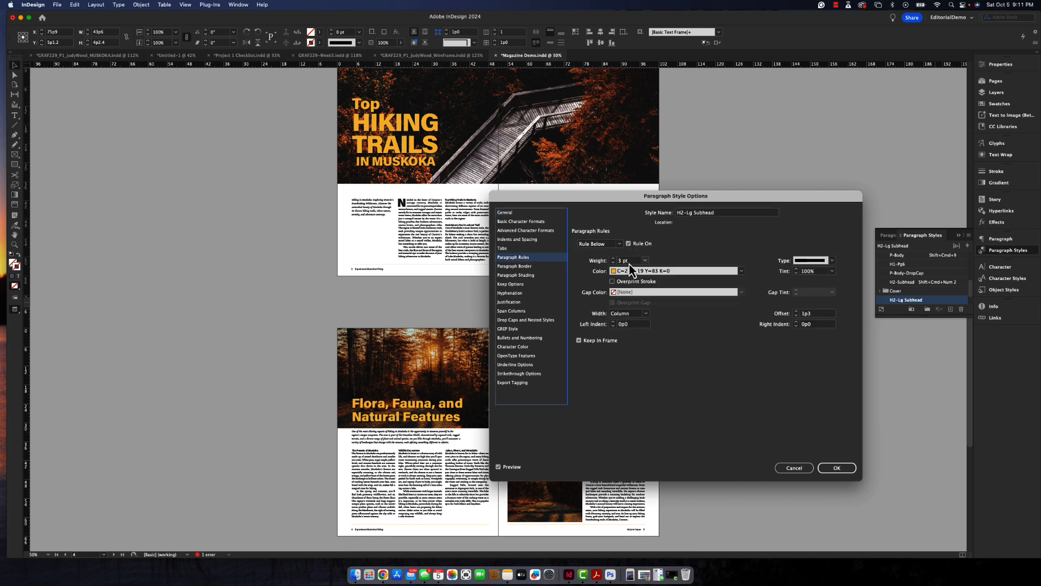
# - Set both the rule below and the rule above in the H2-Lg Subhead style to 0.5 pt
pyautogui.click(644, 261)
pyautogui.click(632, 285)
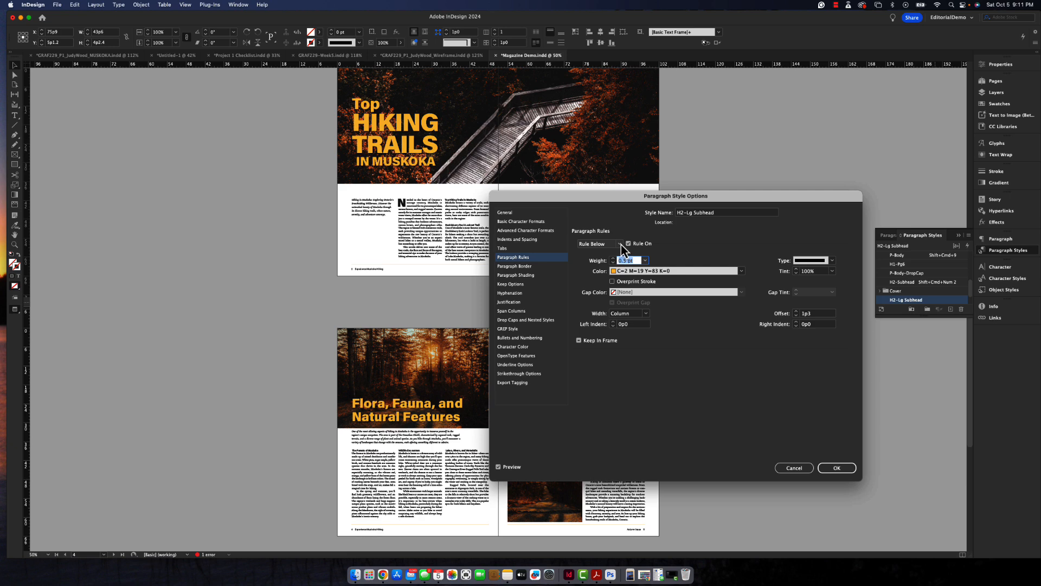
pyautogui.click(619, 245)
pyautogui.click(616, 253)
pyautogui.click(644, 261)
pyautogui.click(640, 286)
# - Set the H2-Lg Subhead style's rule above and rule below to a weight of 1 pt and apply the style changes
pyautogui.moveTo(618, 196); pyautogui.dragTo(794, 189)
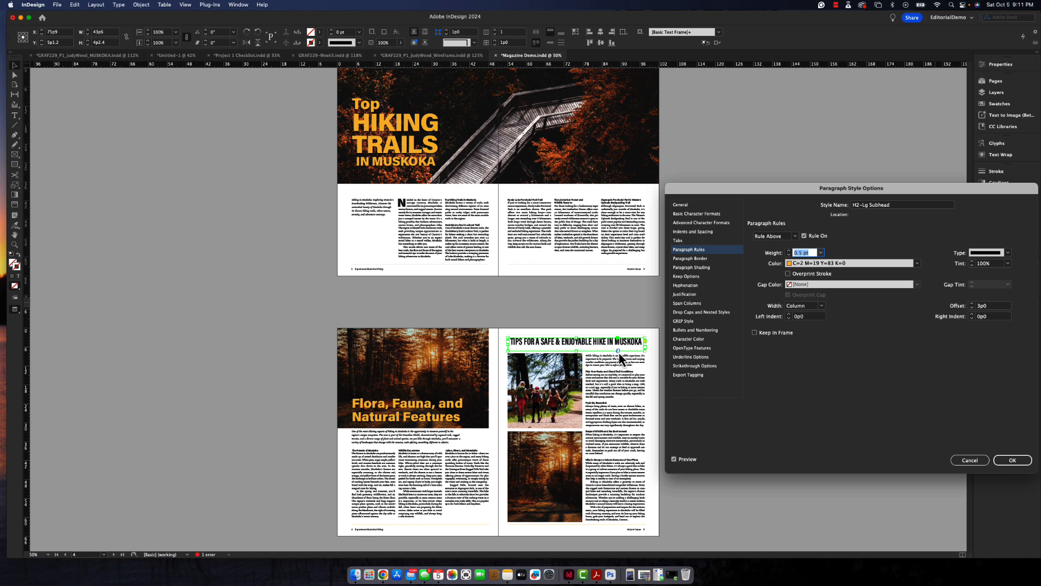
pyautogui.click(821, 253)
pyautogui.click(810, 296)
pyautogui.click(821, 253)
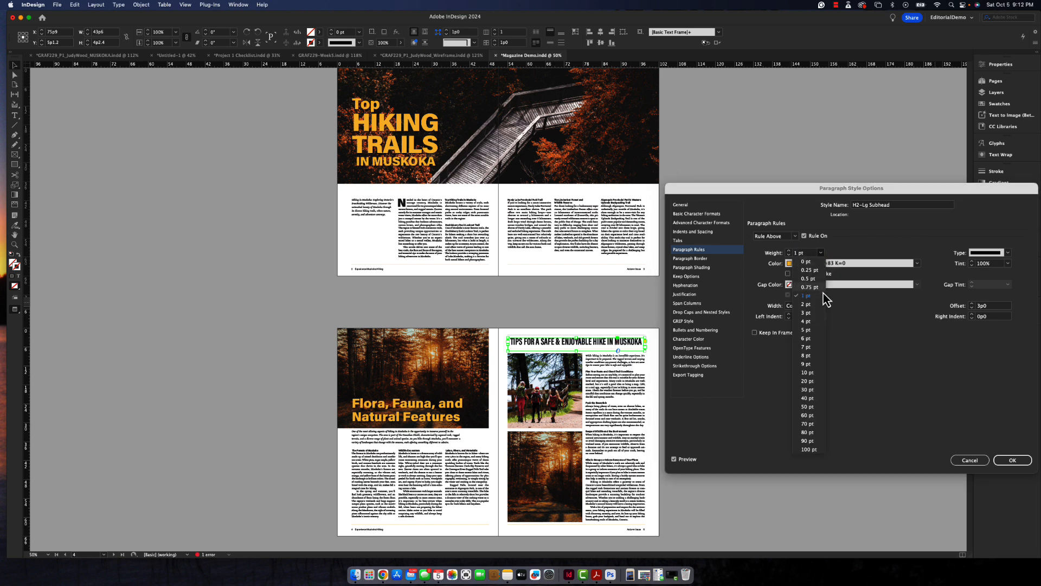
pyautogui.click(821, 253)
pyautogui.click(795, 236)
pyautogui.click(775, 253)
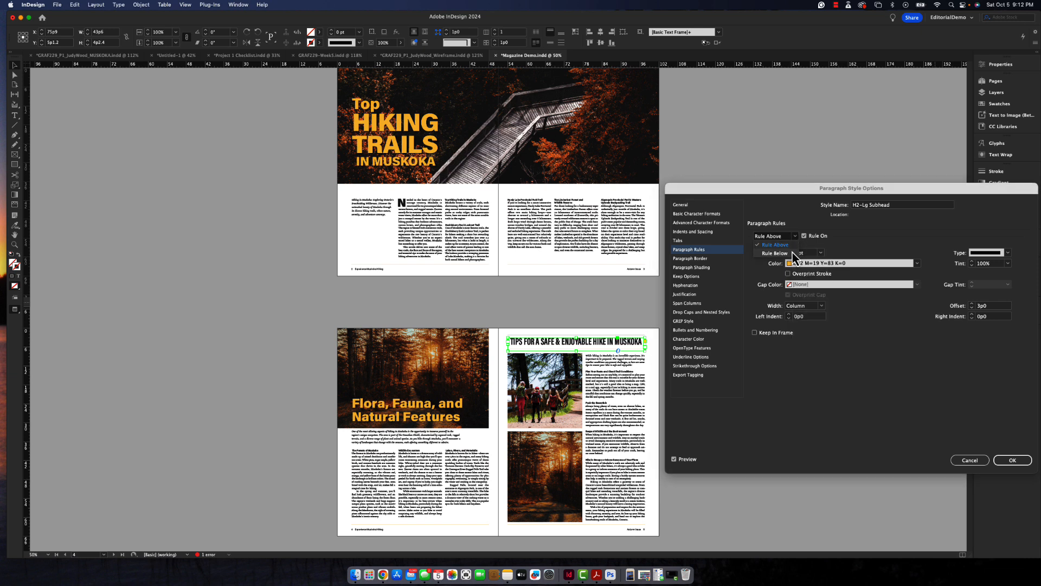
pyautogui.click(821, 254)
pyautogui.click(822, 296)
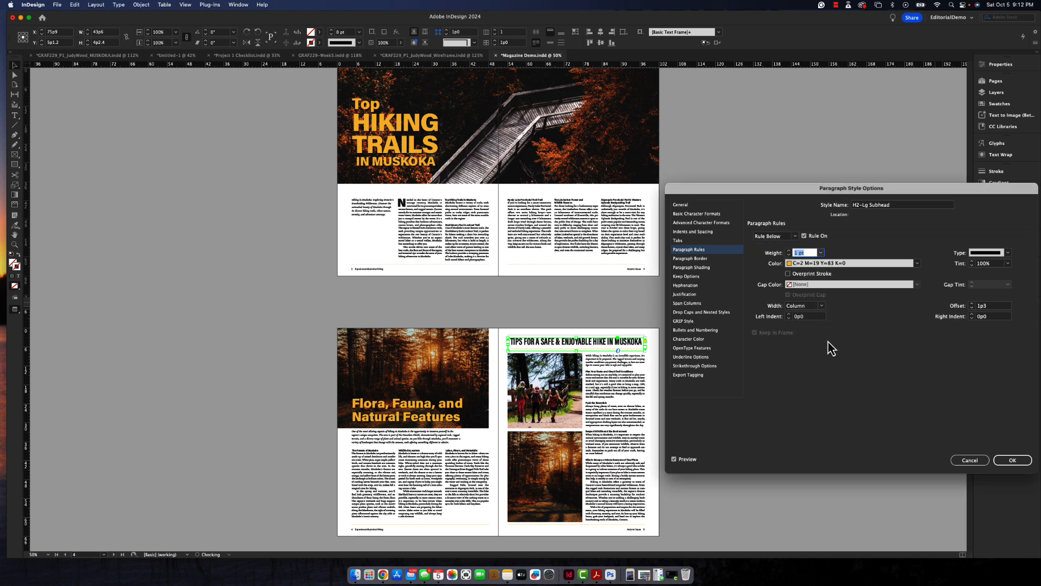
pyautogui.click(1012, 459)
pyautogui.click(743, 496)
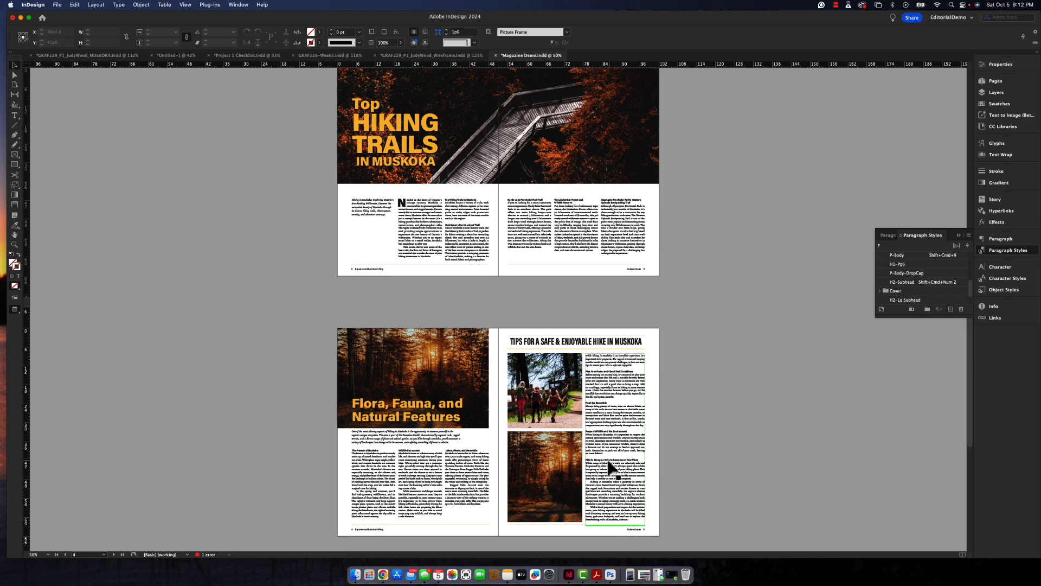
# - On the A-Parent spread, nudge both orange footer lines down together to about Y 62p6, closer to the footer text
pyautogui.scroll(10, 725, 472)
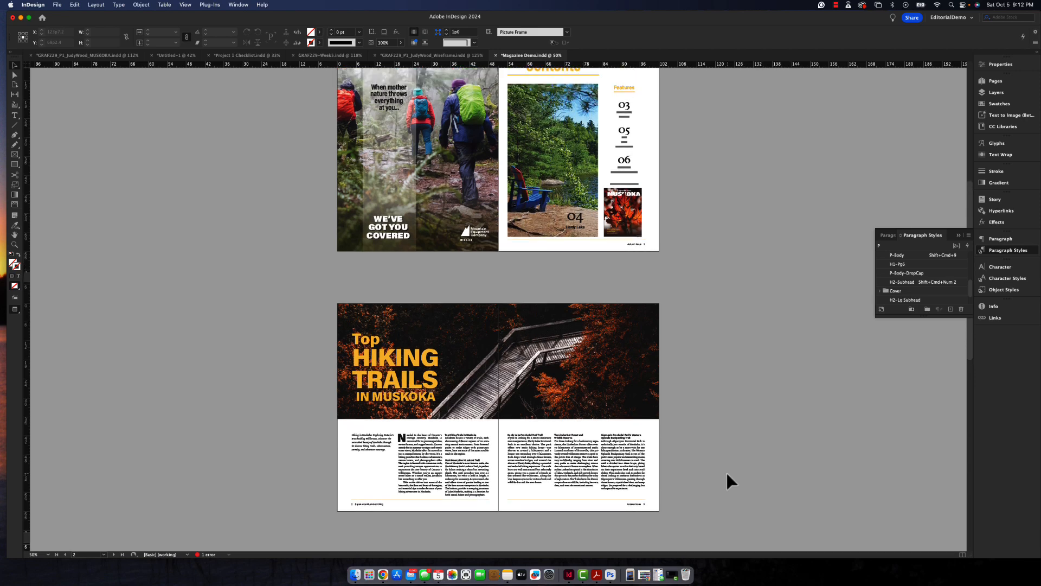
pyautogui.scroll(-6, 726, 470)
pyautogui.click(996, 81)
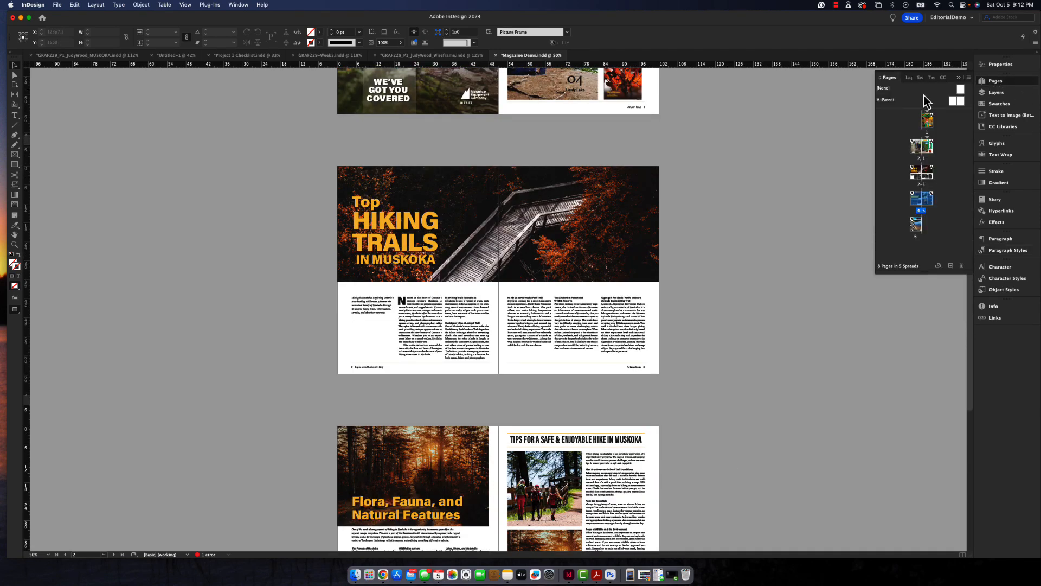
pyautogui.doubleClick(882, 104)
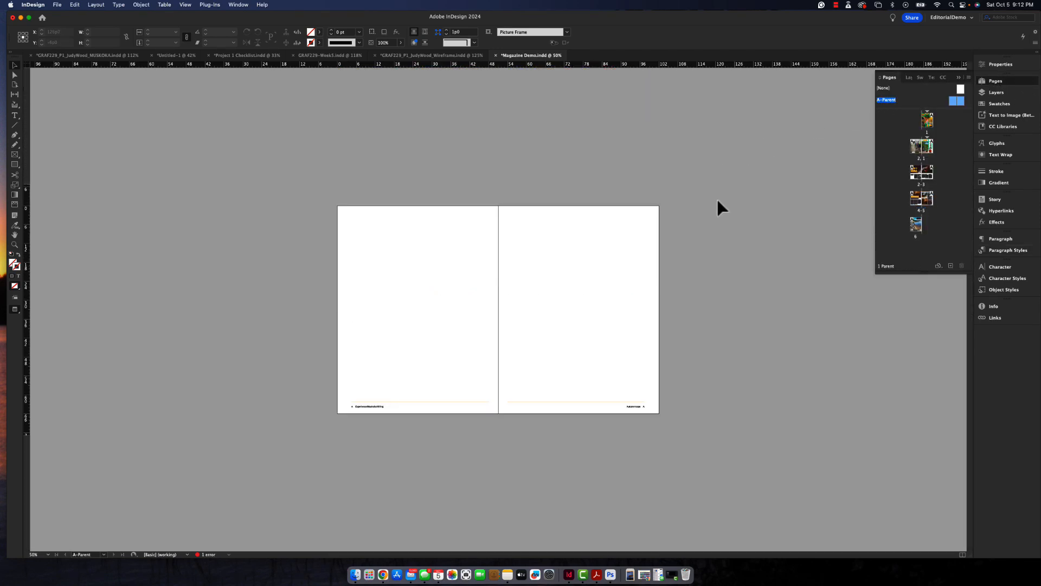
pyautogui.click(516, 402)
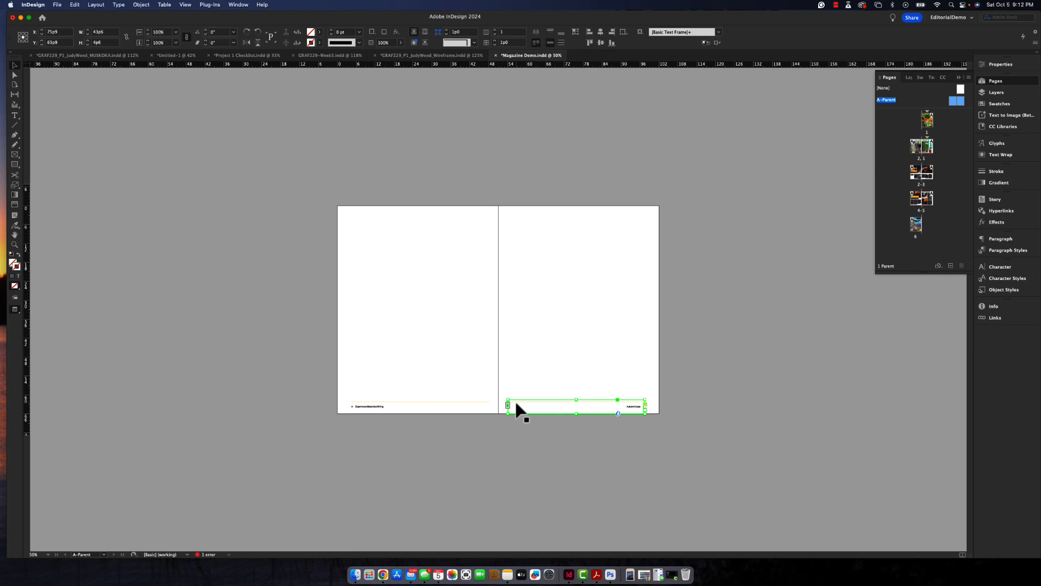
pyautogui.keyDown('shift'); pyautogui.click(479, 403); pyautogui.keyUp('shift')
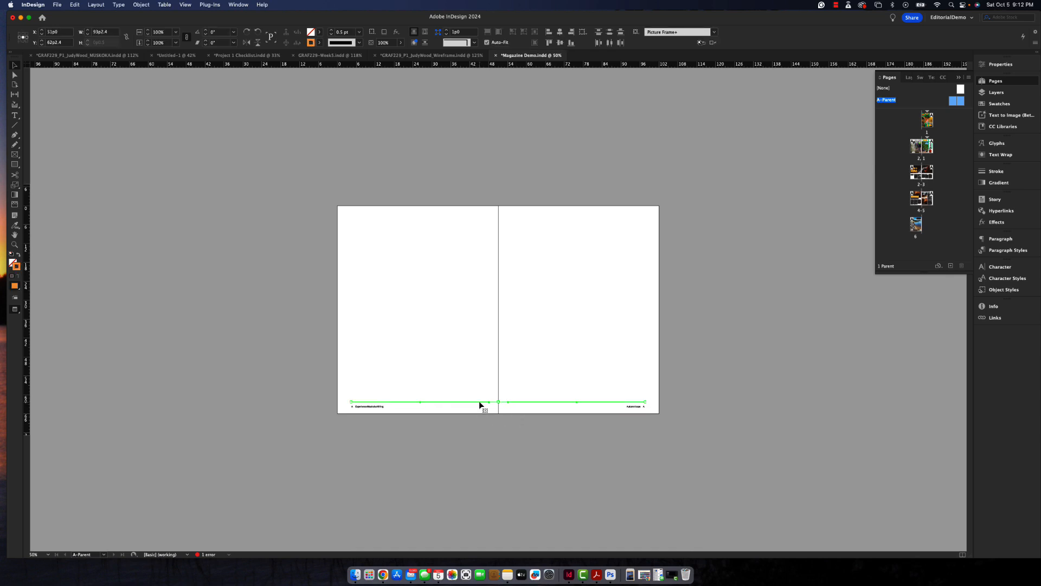
pyautogui.press('Down')
pyautogui.press('Down')
pyautogui.press('Down')
pyautogui.press('Down')
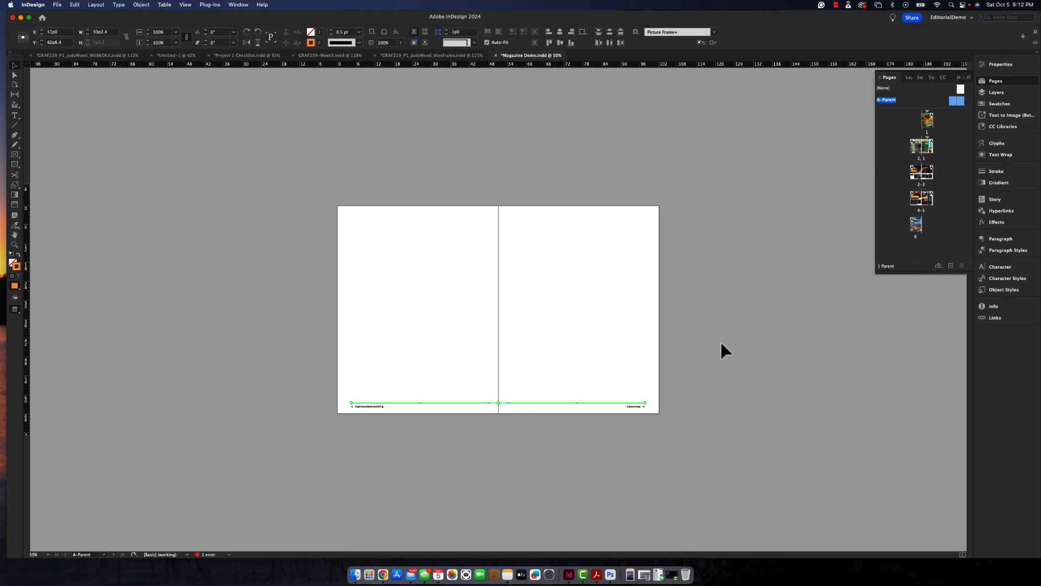
pyautogui.click(721, 344)
# - Review the spreads from page 2 through the back cover and select the gradient frame at the back cover's base
pyautogui.click(917, 172)
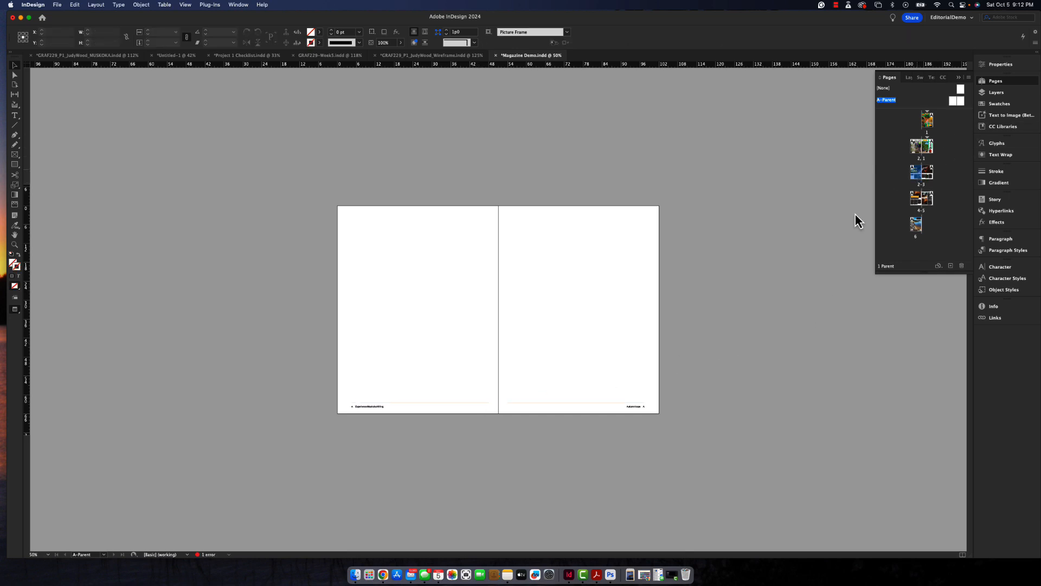
pyautogui.doubleClick(921, 171)
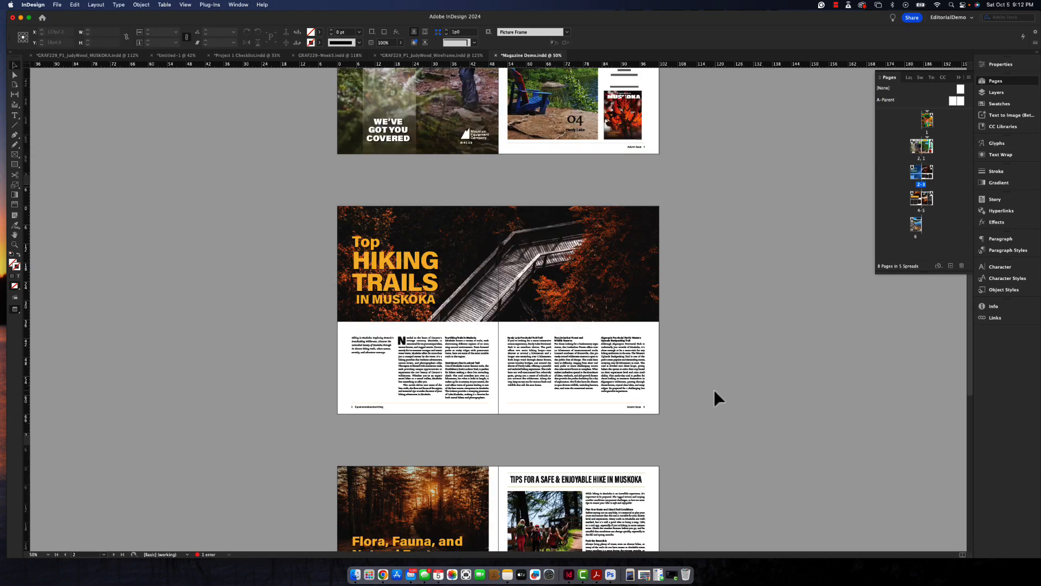
pyautogui.scroll(-5, 714, 387)
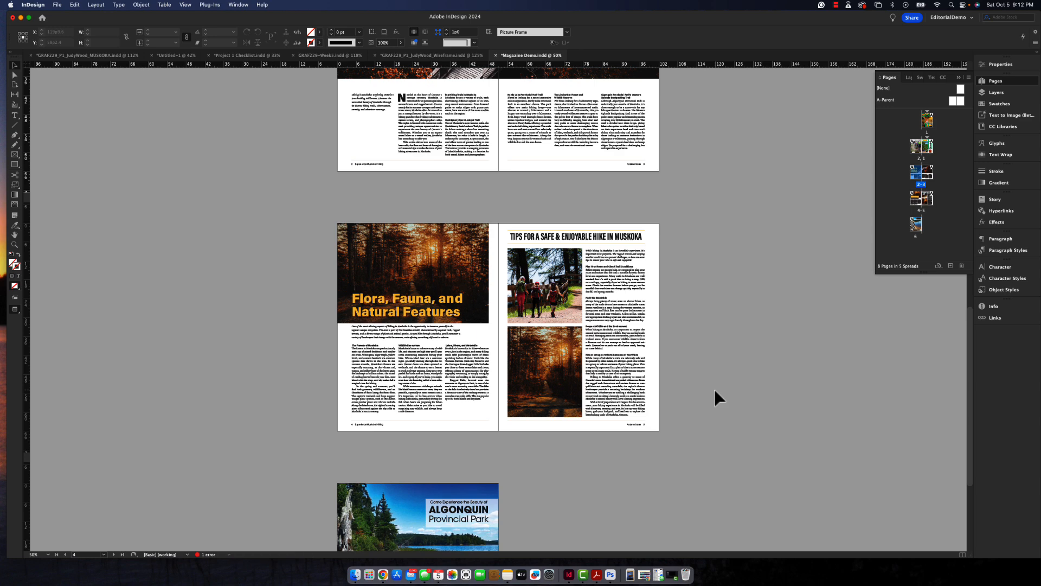
pyautogui.scroll(-3, 715, 391)
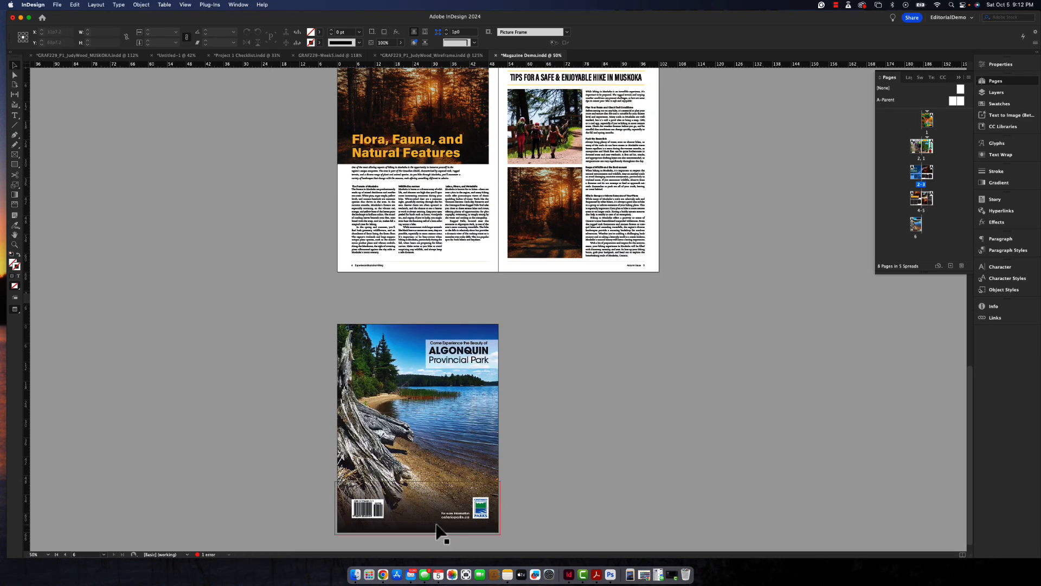
pyautogui.click(437, 523)
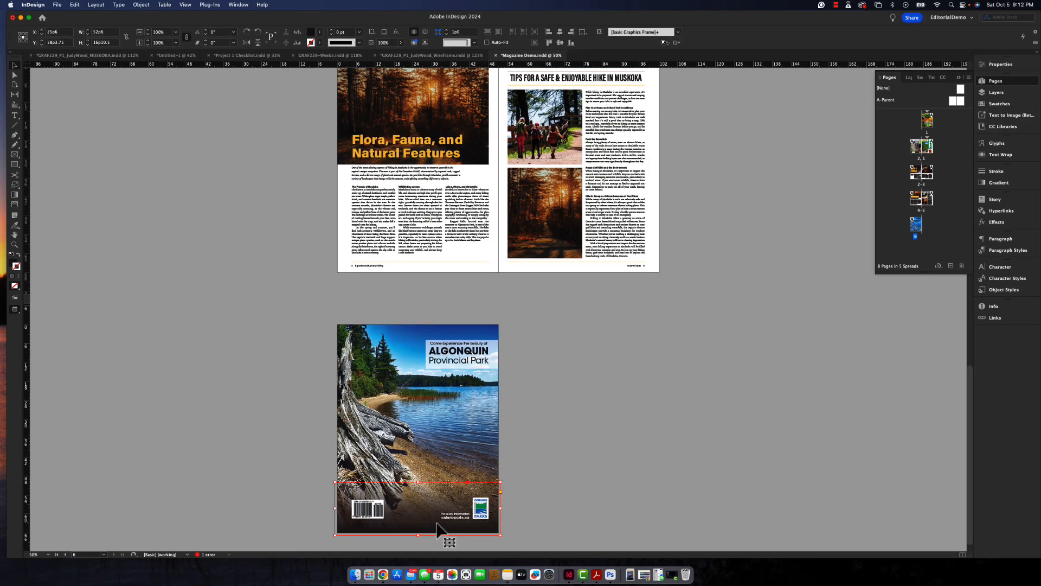
# - Override the parent page's thin footer line at the base of the back cover and delete it, keeping the gradient frame
pyautogui.doubleClick(438, 524)
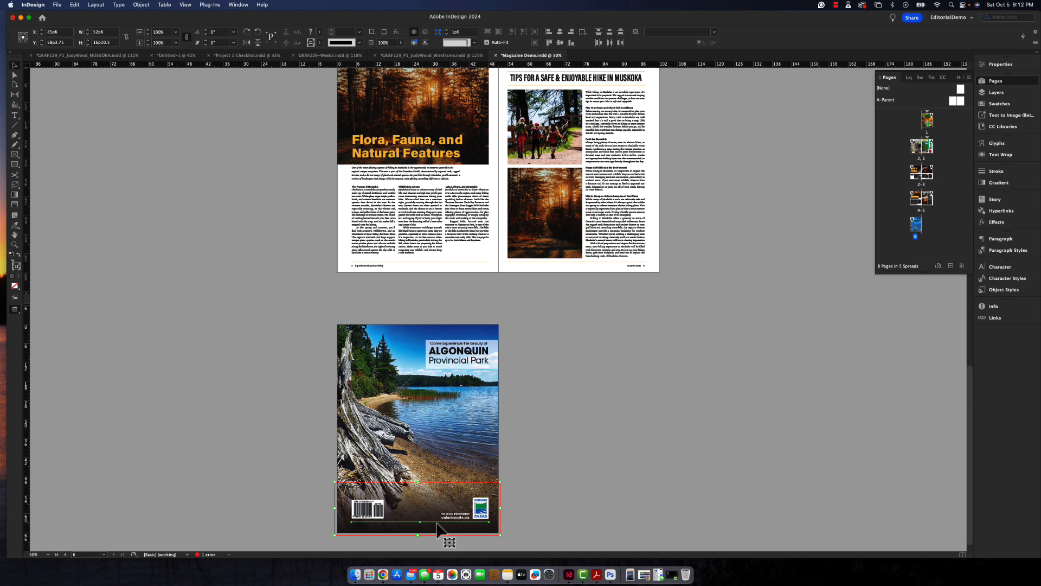
pyautogui.click(554, 524)
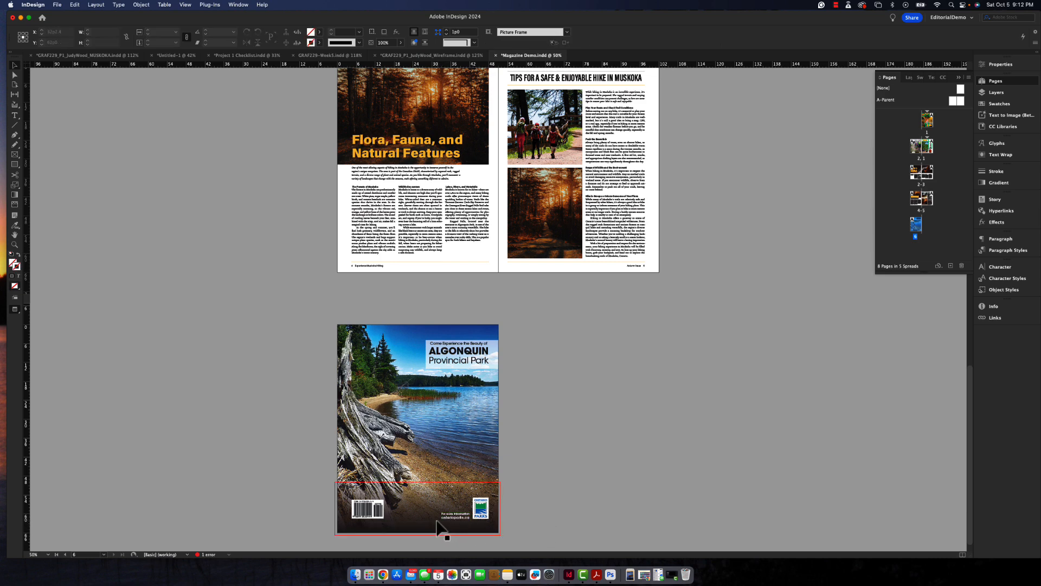
pyautogui.click(436, 522)
pyautogui.press('Delete')
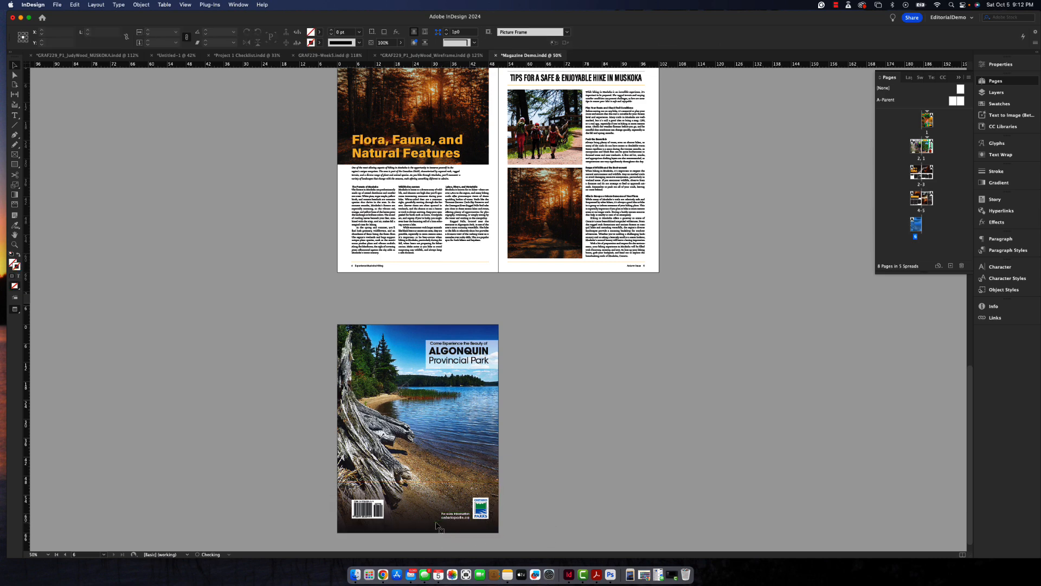
# - Override and delete the parent's footer line on the full-page hikers ad facing the Contents page
pyautogui.scroll(10, 536, 400)
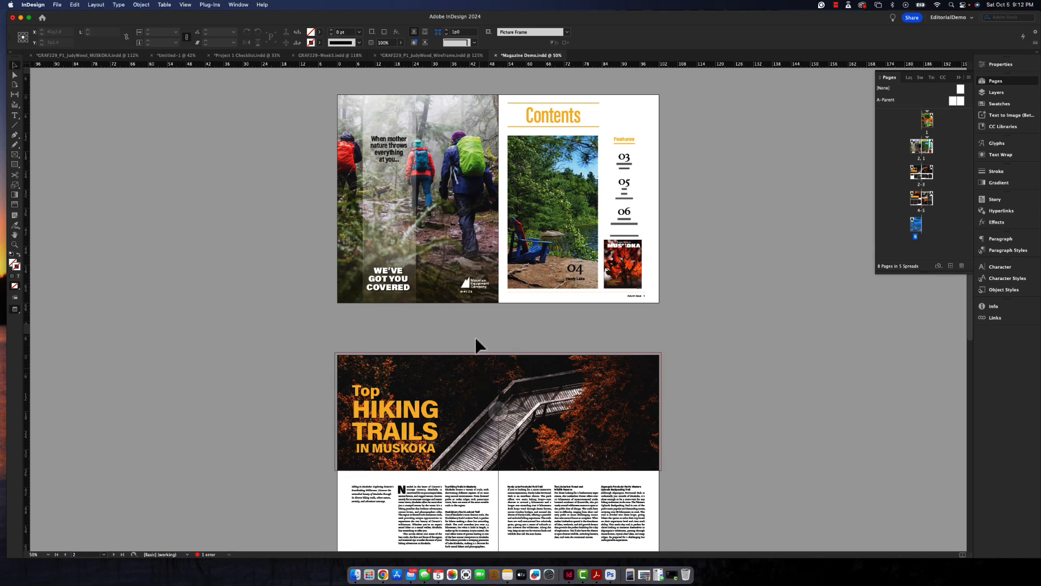
pyautogui.click(449, 298)
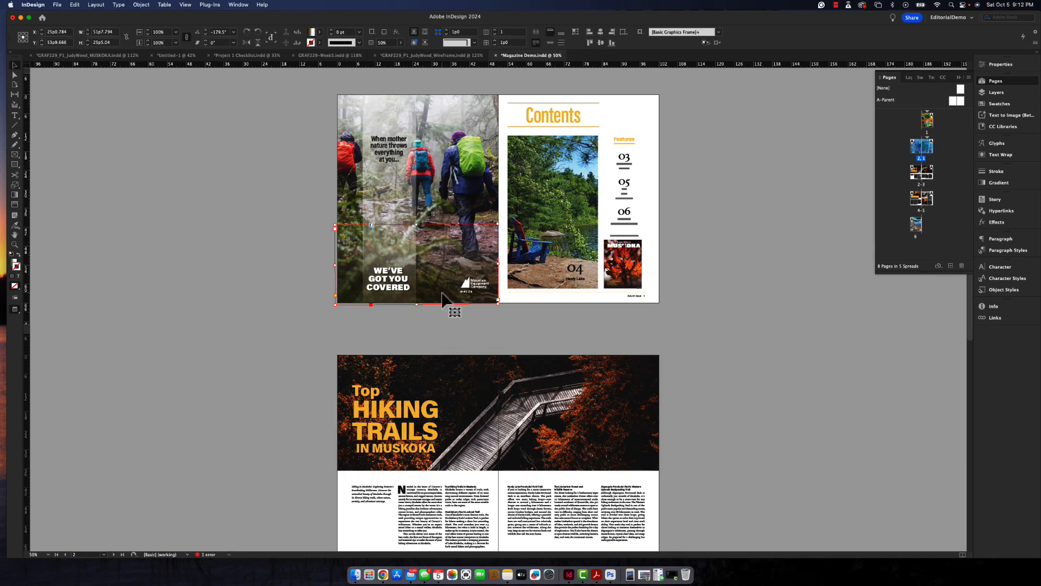
pyautogui.click(443, 299)
pyautogui.click(442, 330)
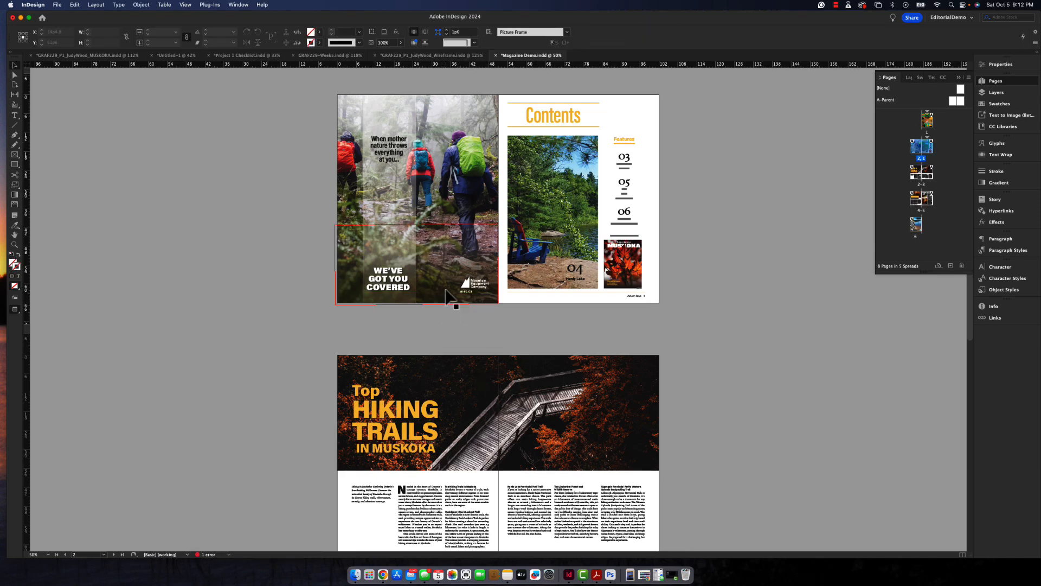
pyautogui.click(445, 293)
pyautogui.press('Delete')
# - Override and delete the parent's footer line at the base of the front cover, and save the document
pyautogui.scroll(5, 446, 292)
pyautogui.click(559, 304)
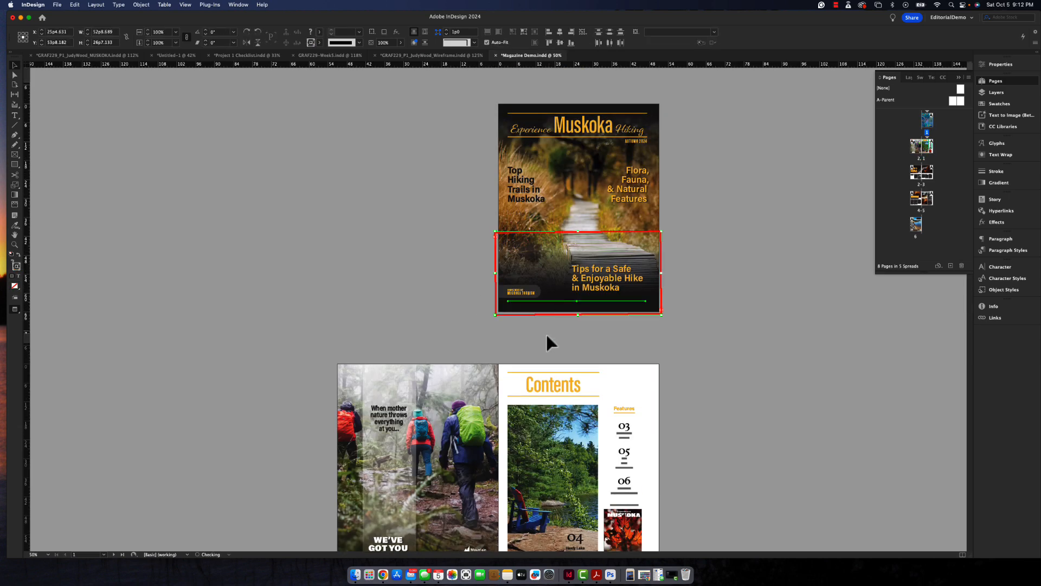
pyautogui.click(545, 332)
pyautogui.click(554, 302)
pyautogui.press('Delete')
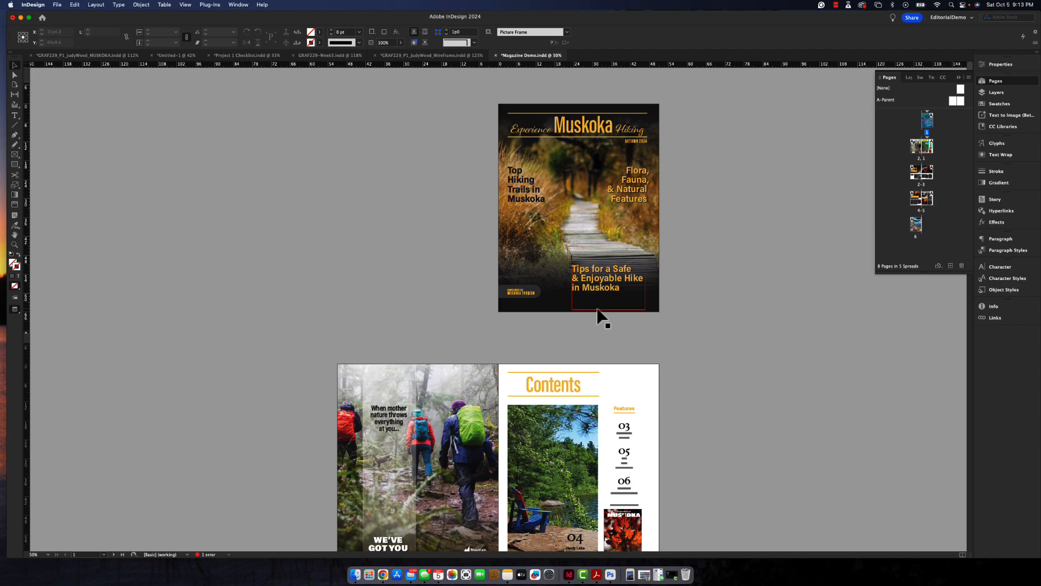
pyautogui.press('super+s')
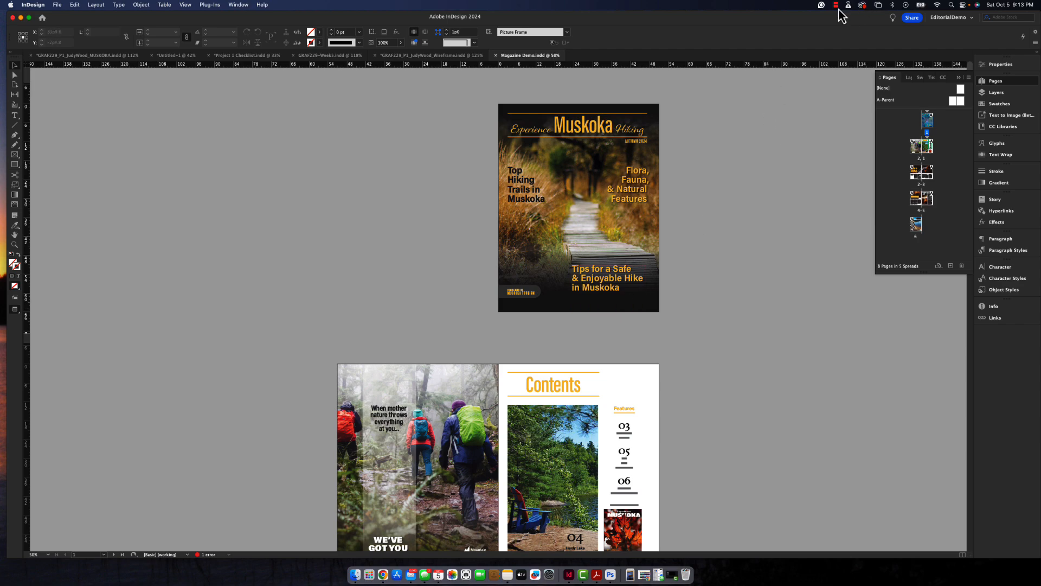